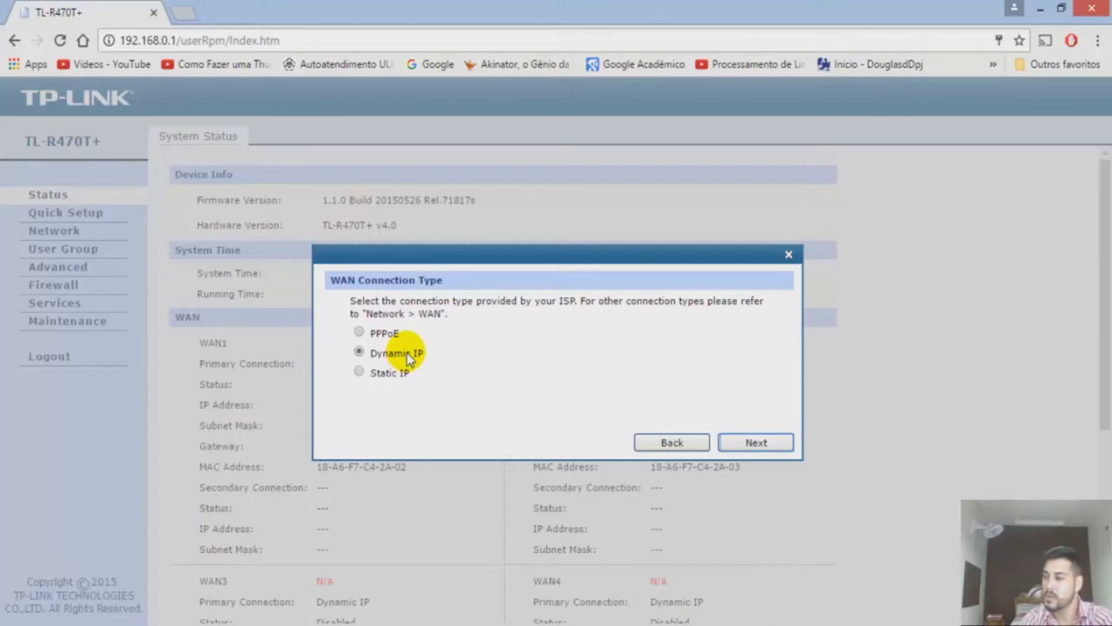
- Apply Dynamic IP as the WAN 2 connection type and finish the Quick Setup wizard
{"action": "left_click", "coordinate": [749, 444]}
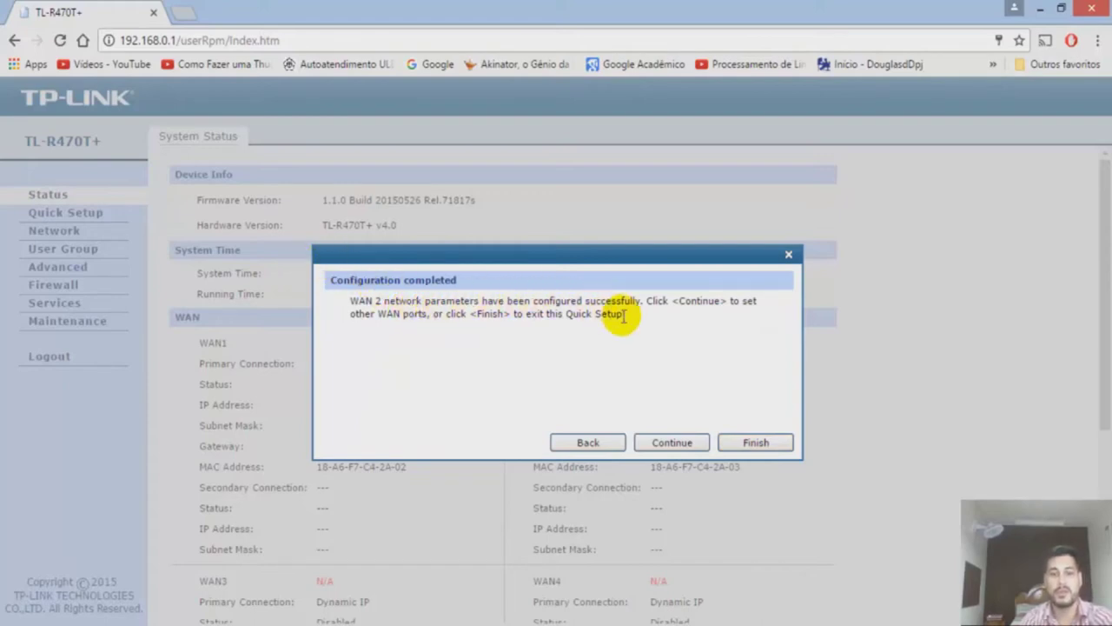
{"action": "left_click", "coordinate": [752, 443]}
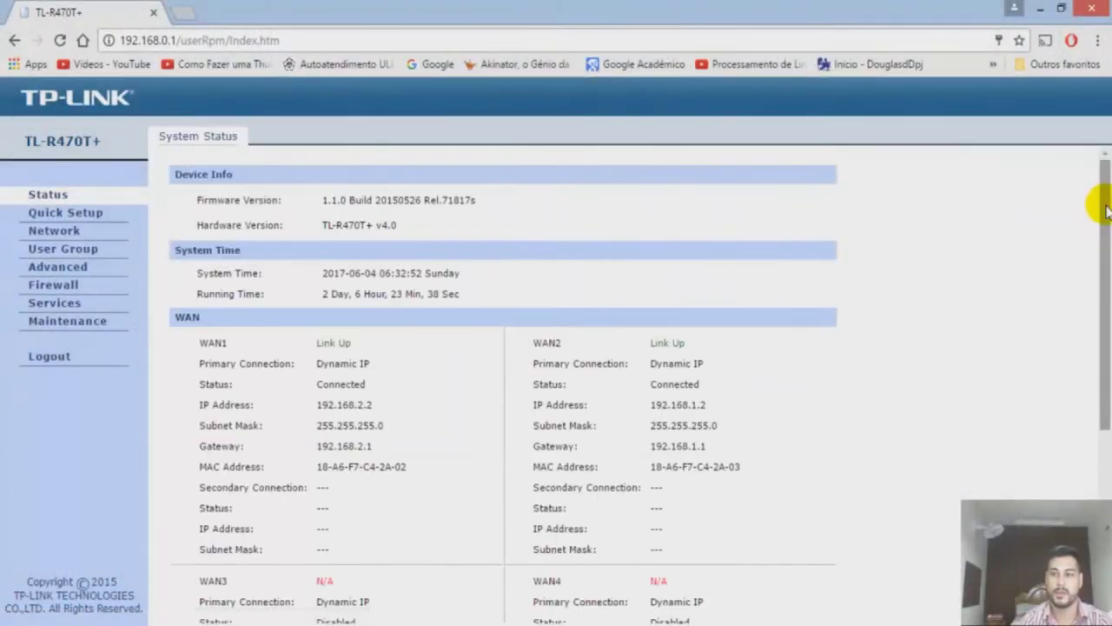
- Review the WAN1 and WAN2 connection details on the system status page, comparing their gateway addresses
{"action": "left_click_drag", "start_coordinate": [1106, 209], "coordinate": [1100, 304]}
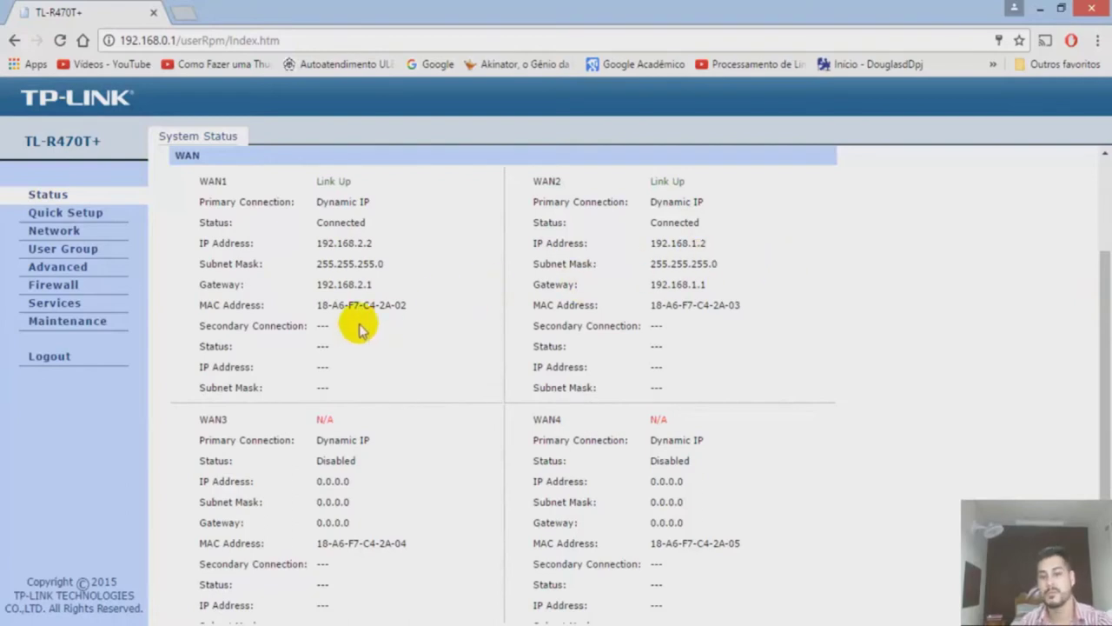
{"action": "left_click_drag", "start_coordinate": [350, 285], "coordinate": [353, 289]}
{"action": "left_click", "coordinate": [354, 290]}
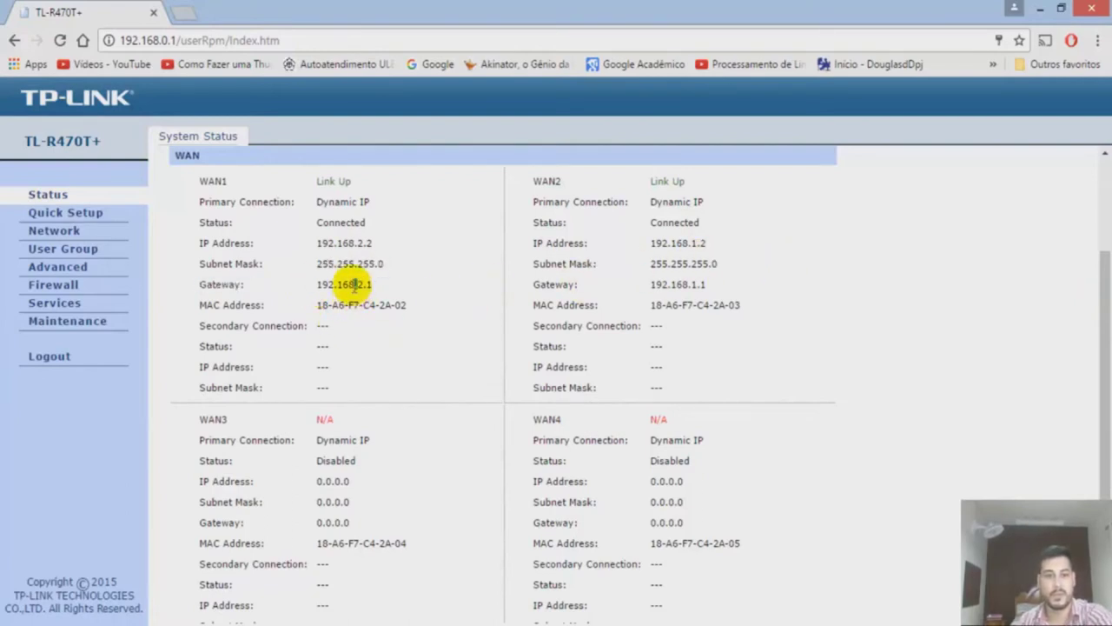
{"action": "double_click", "coordinate": [352, 285]}
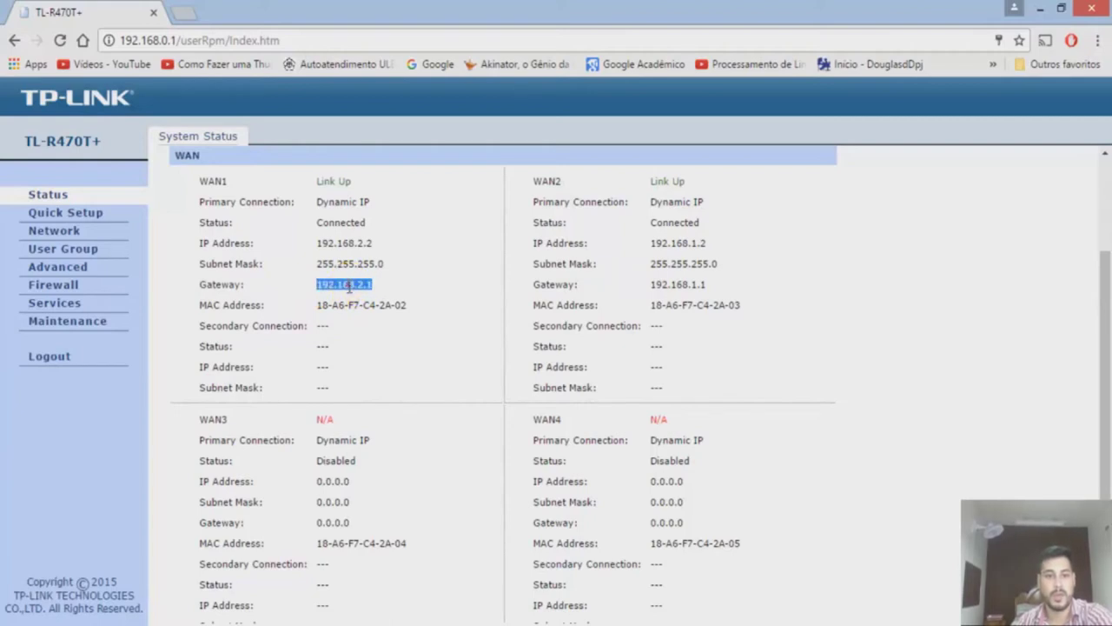
{"action": "left_click_drag", "start_coordinate": [640, 284], "coordinate": [686, 279]}
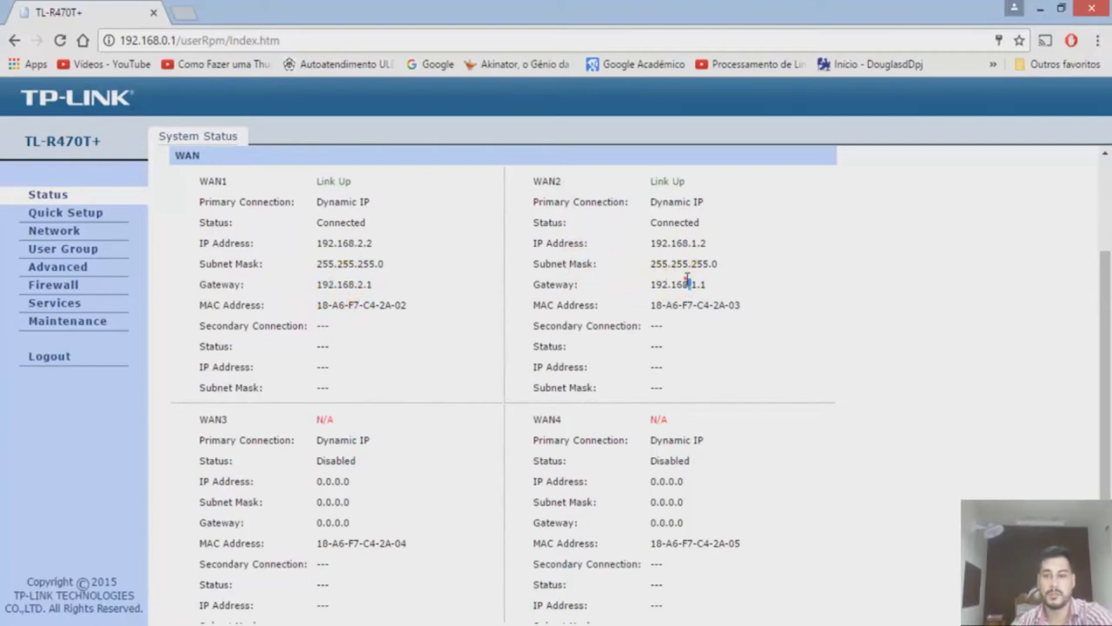
{"action": "double_click", "coordinate": [656, 306]}
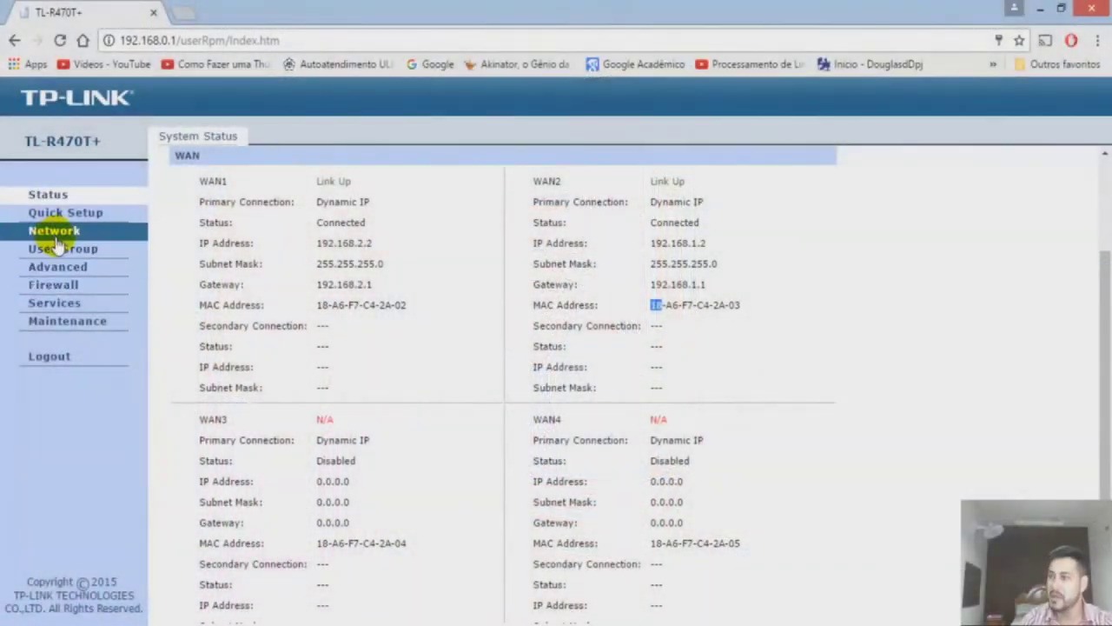
- In the Load Balance configuration, toggle Application Optimized Routing on and off again, and save with both routing options disabled
{"action": "left_click", "coordinate": [63, 270]}
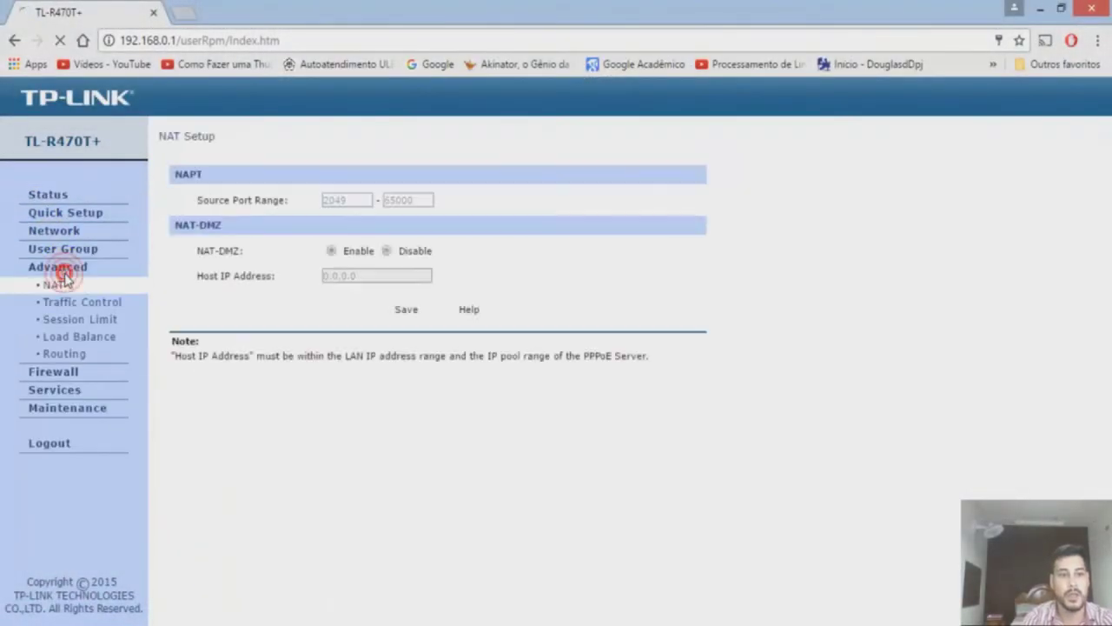
{"action": "left_click", "coordinate": [83, 340]}
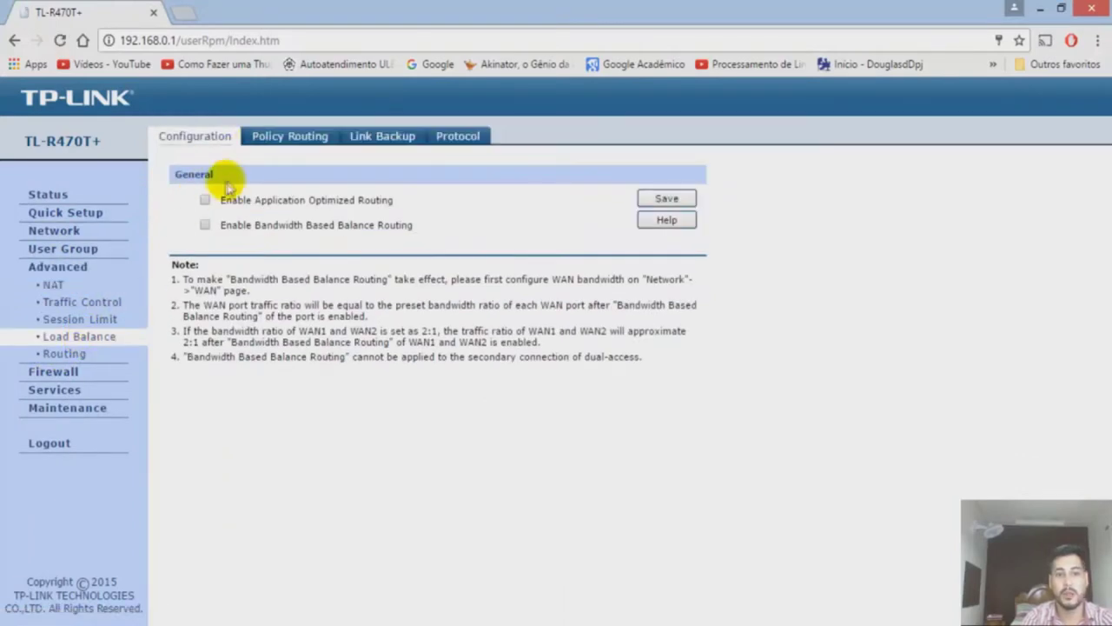
{"action": "left_click", "coordinate": [205, 202]}
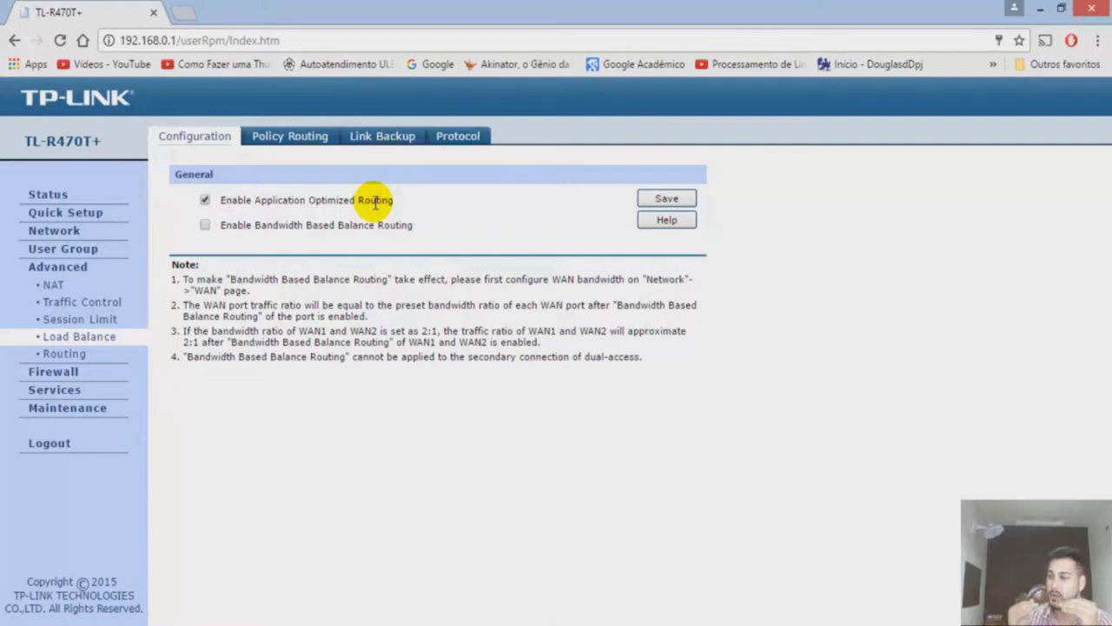
{"action": "left_click", "coordinate": [206, 201]}
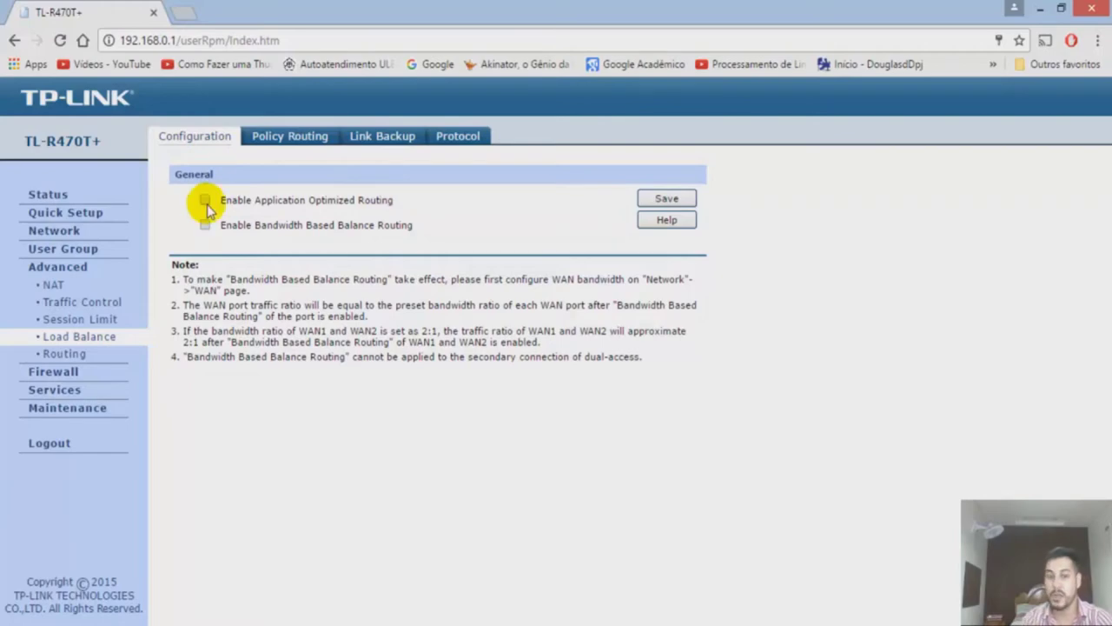
{"action": "left_click", "coordinate": [665, 199]}
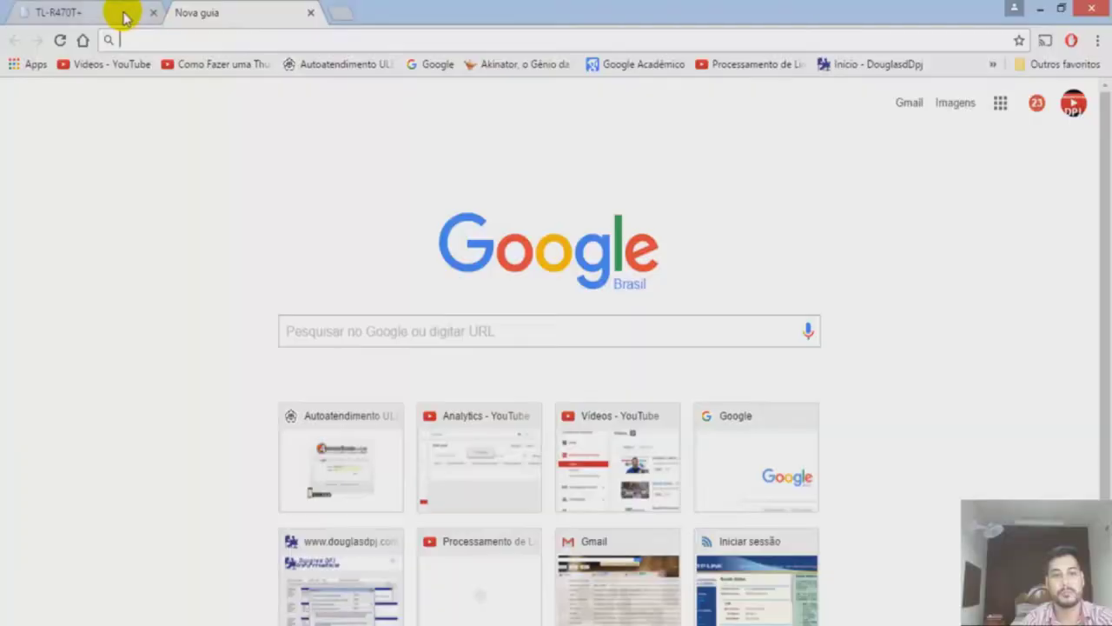
- Review the router's WAN mode, LAN address, DHCP settings and DHCP client list
{"action": "left_click", "coordinate": [122, 14]}
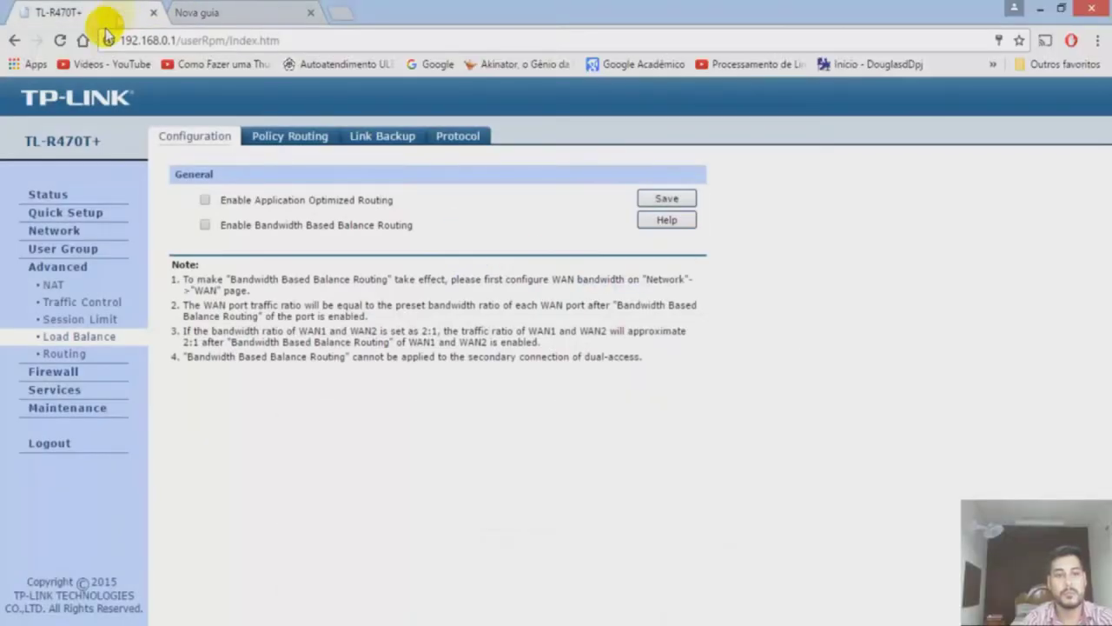
{"action": "left_click", "coordinate": [31, 231]}
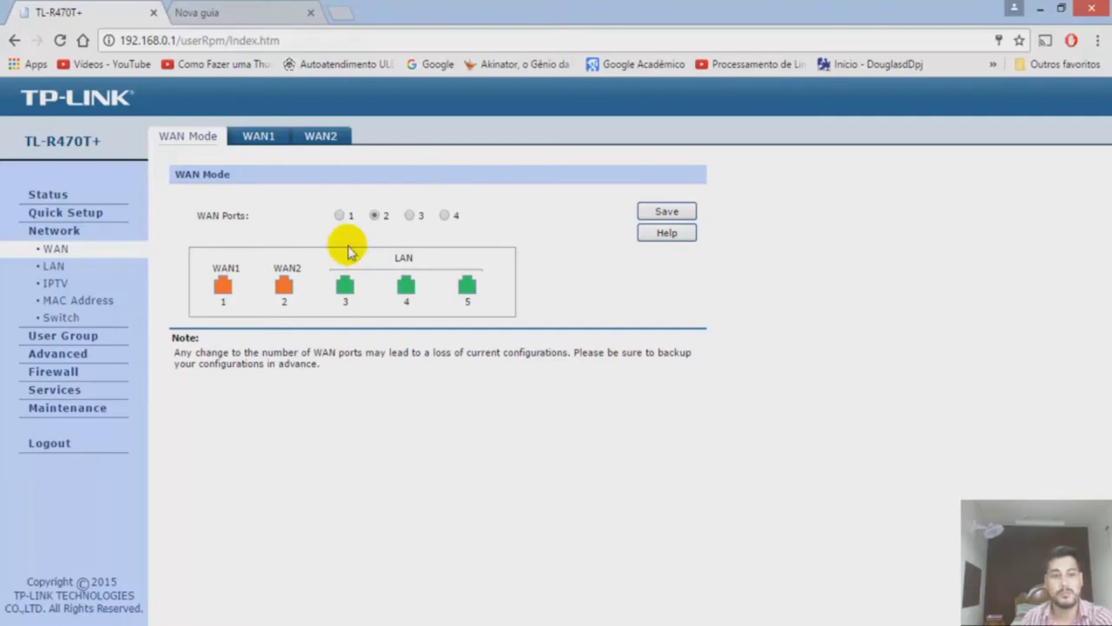
{"action": "left_click", "coordinate": [54, 265]}
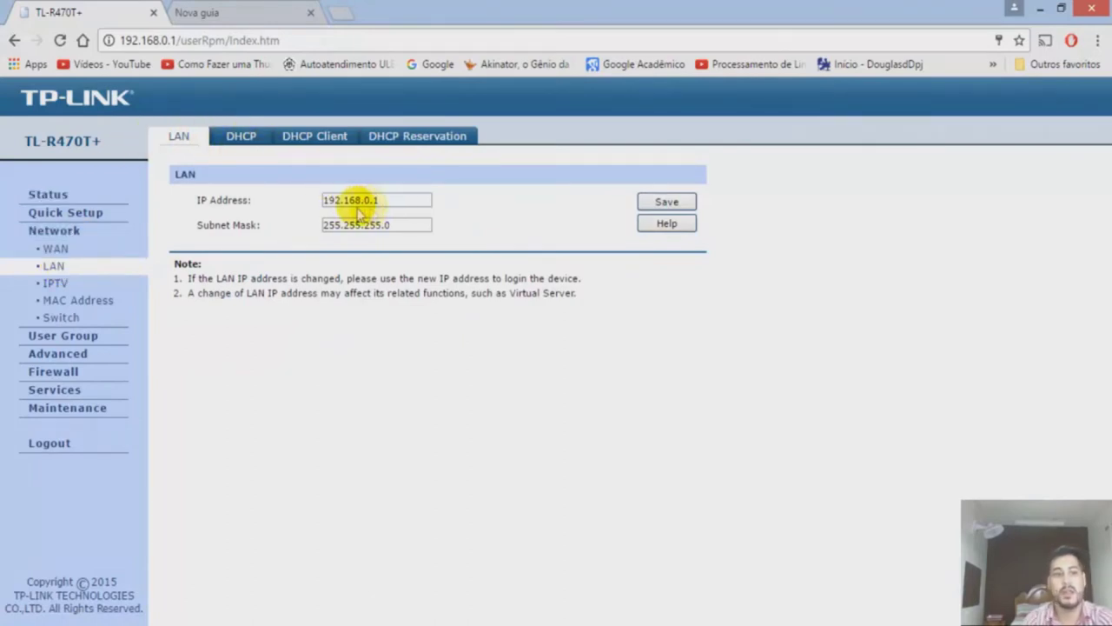
{"action": "left_click", "coordinate": [247, 142]}
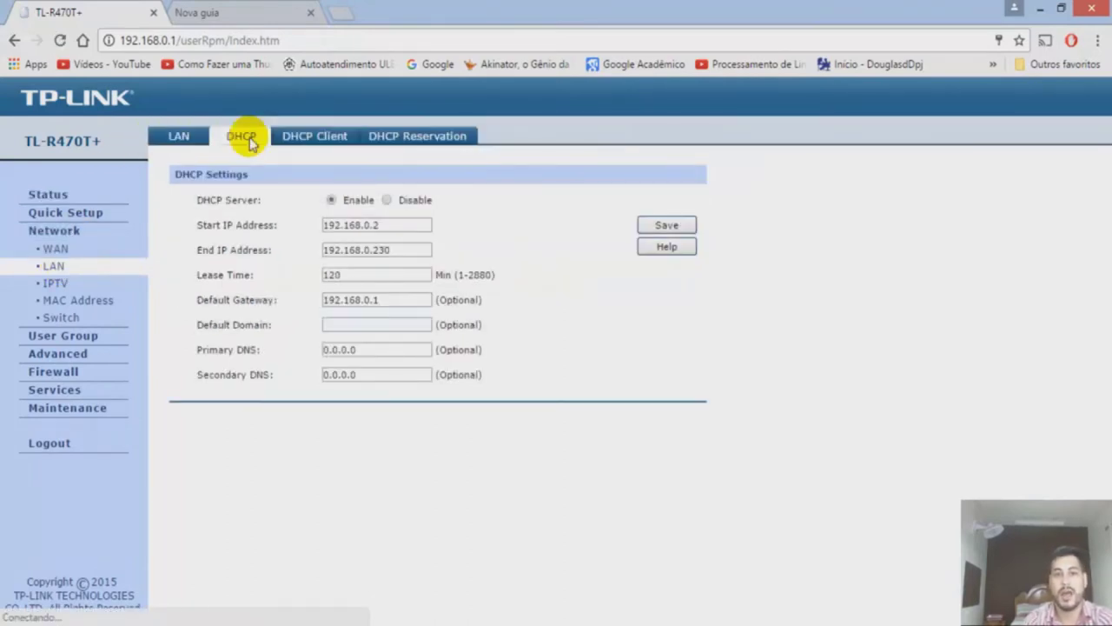
{"action": "left_click", "coordinate": [298, 141]}
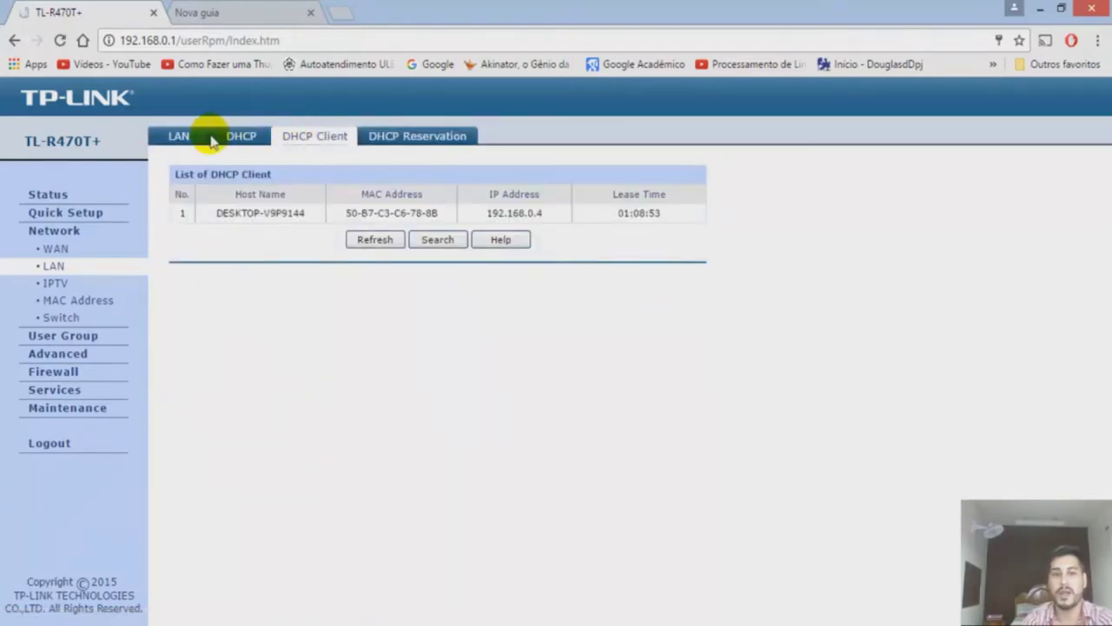
{"action": "left_click", "coordinate": [184, 141]}
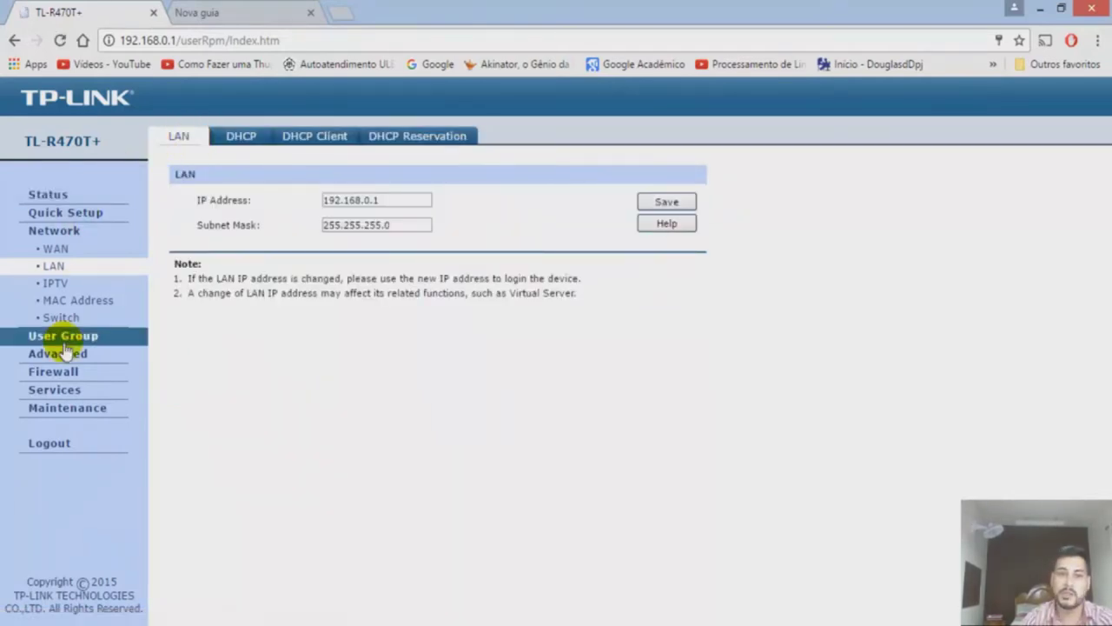
{"action": "left_click", "coordinate": [62, 254]}
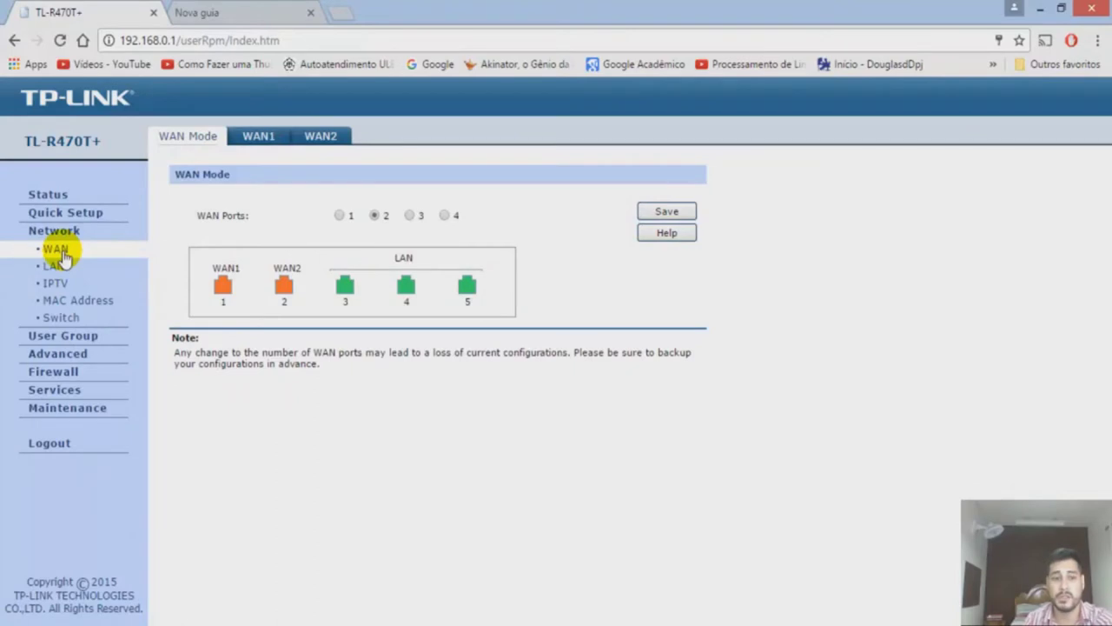
- Search the web for "teste net" in the other browser tab, open the minhaconexao.com.br speed test and dismiss its ad-blocker warning
{"action": "left_click", "coordinate": [208, 10]}
{"action": "left_click", "coordinate": [215, 35]}
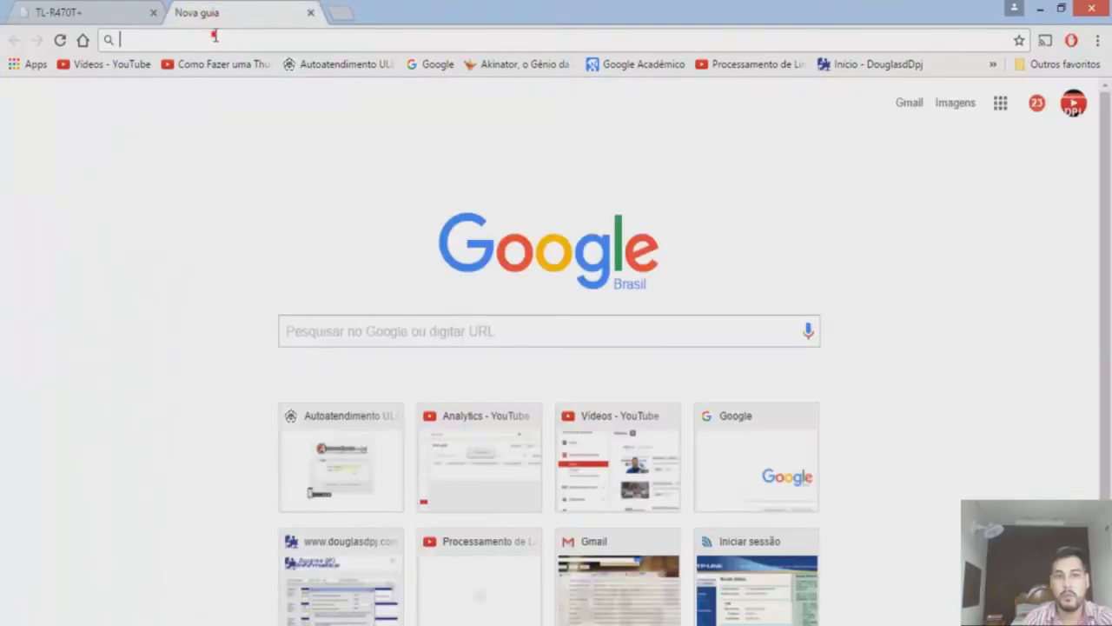
{"action": "type", "text": "test"}
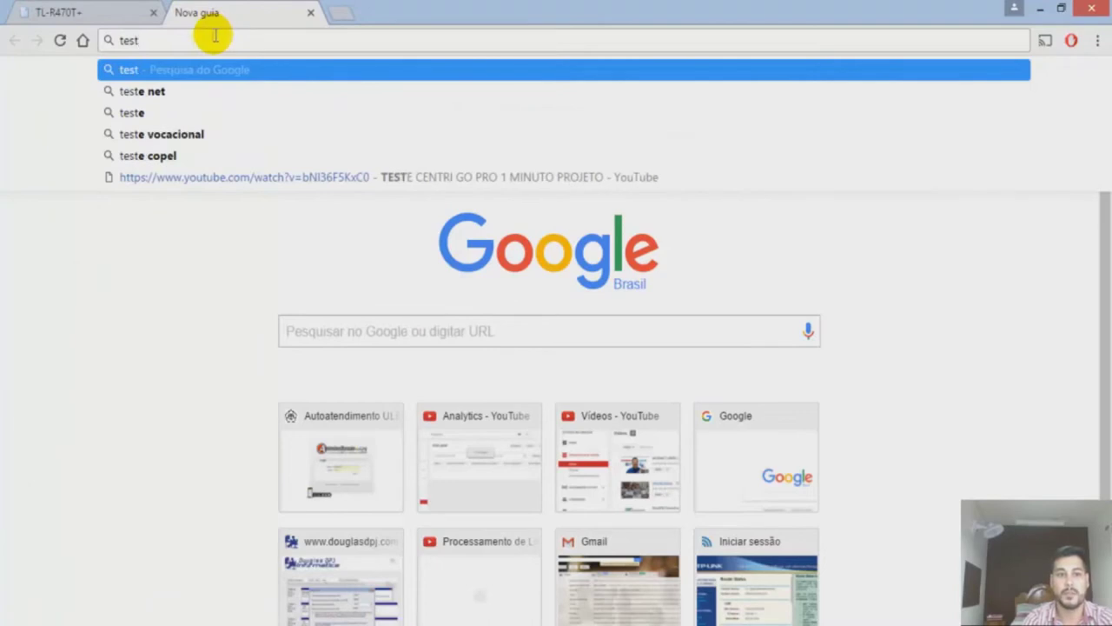
{"action": "left_click", "coordinate": [156, 91]}
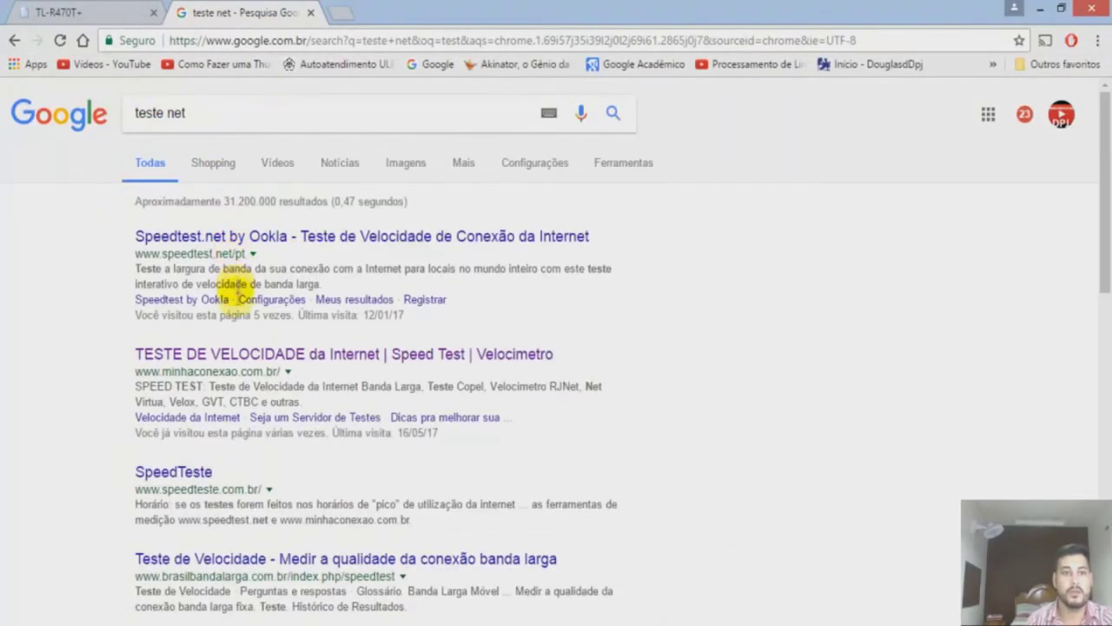
{"action": "left_click", "coordinate": [238, 352]}
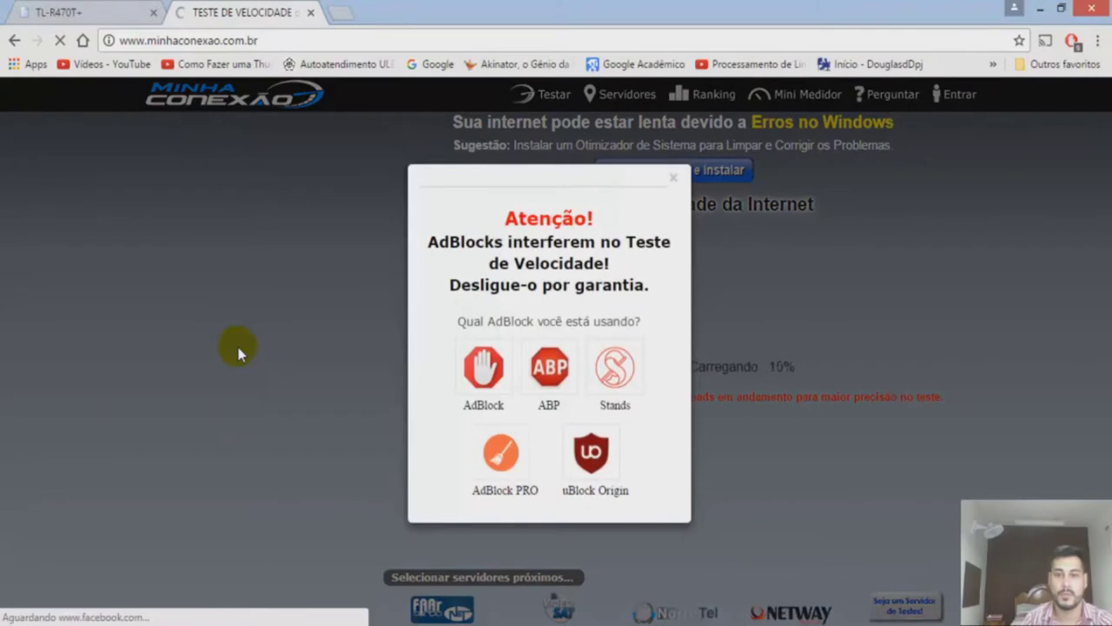
{"action": "left_click", "coordinate": [673, 181]}
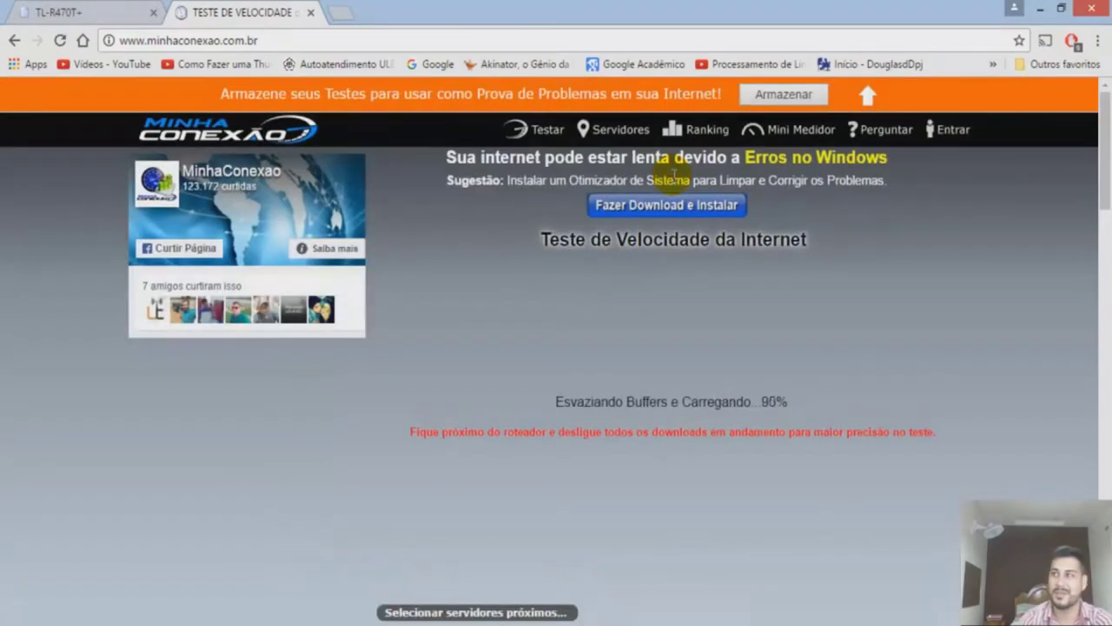
- Disable the AdBlock extension in Chrome's extension management page and close that page
{"action": "left_click", "coordinate": [1074, 41]}
{"action": "right_click", "coordinate": [1075, 45]}
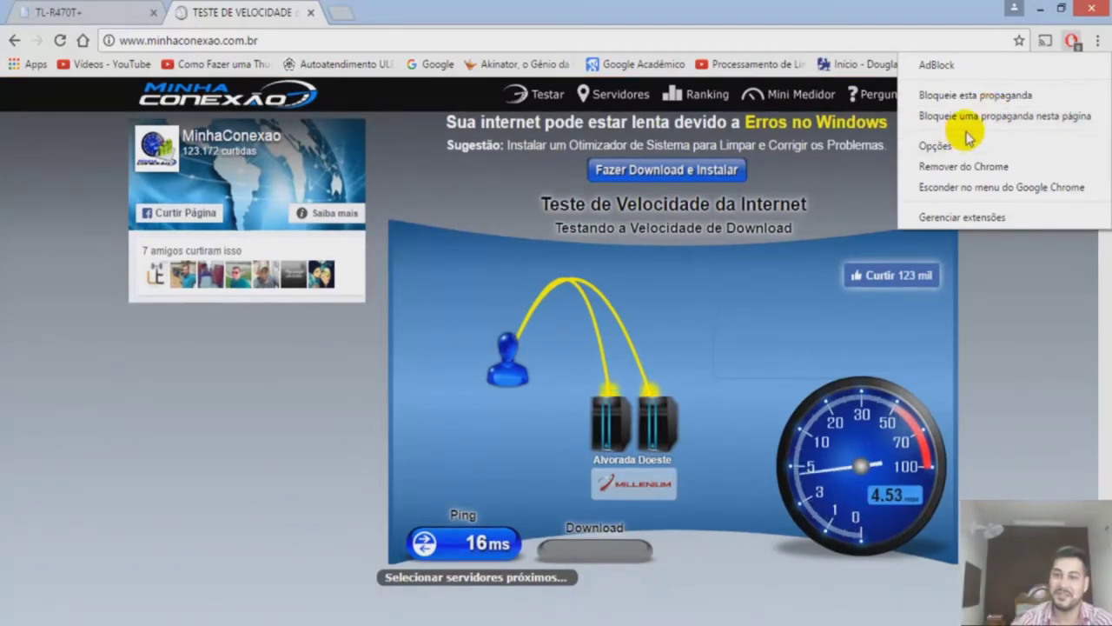
{"action": "left_click", "coordinate": [957, 218]}
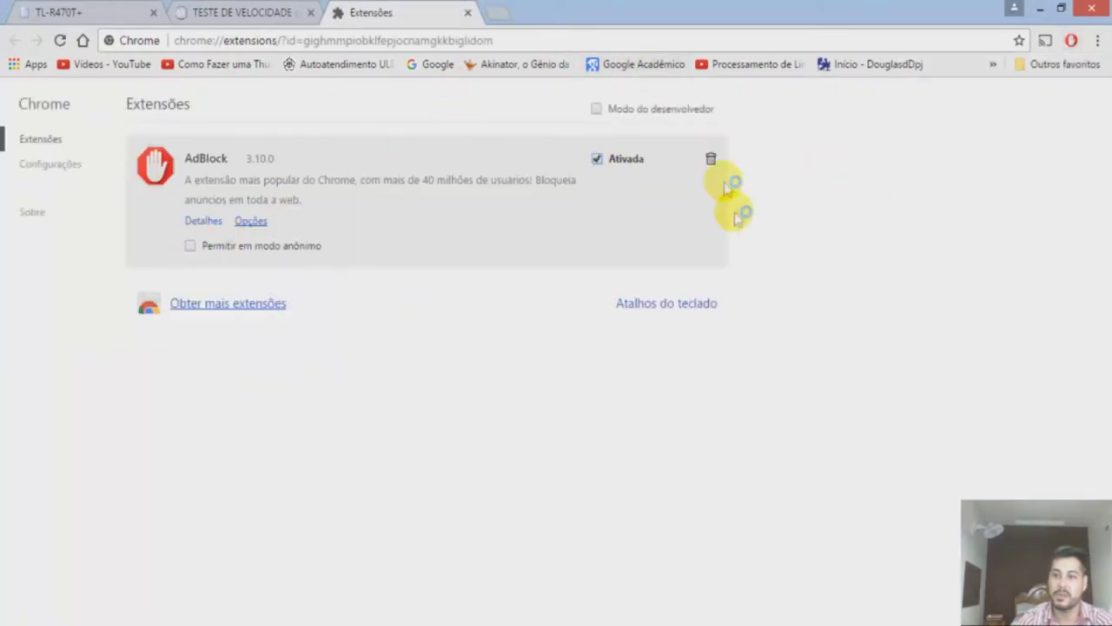
{"action": "left_click", "coordinate": [625, 160]}
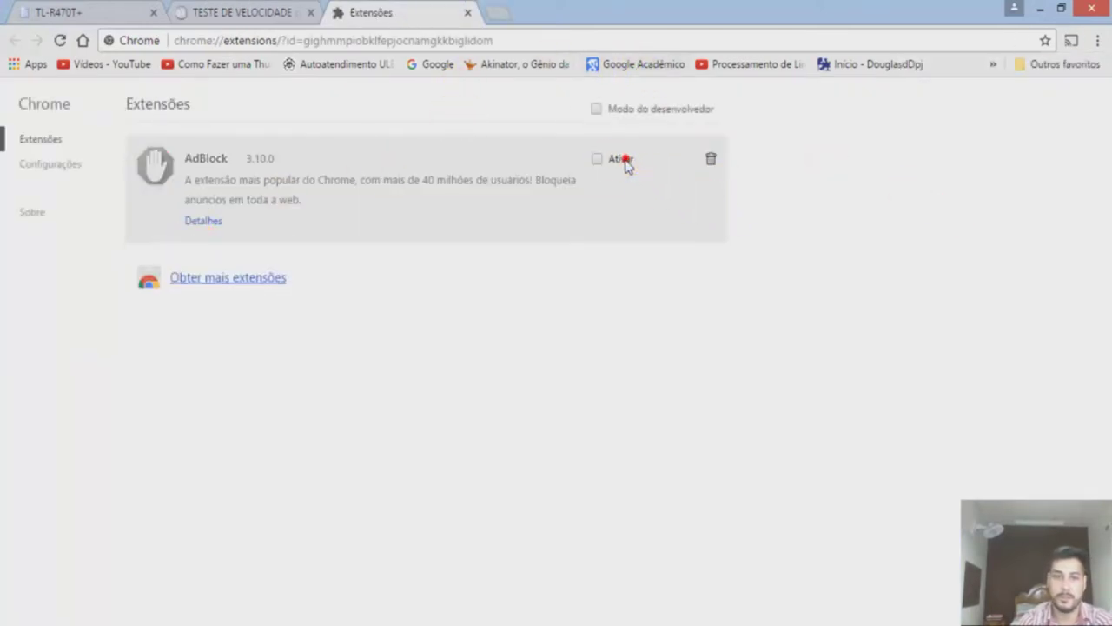
{"action": "left_click", "coordinate": [467, 12]}
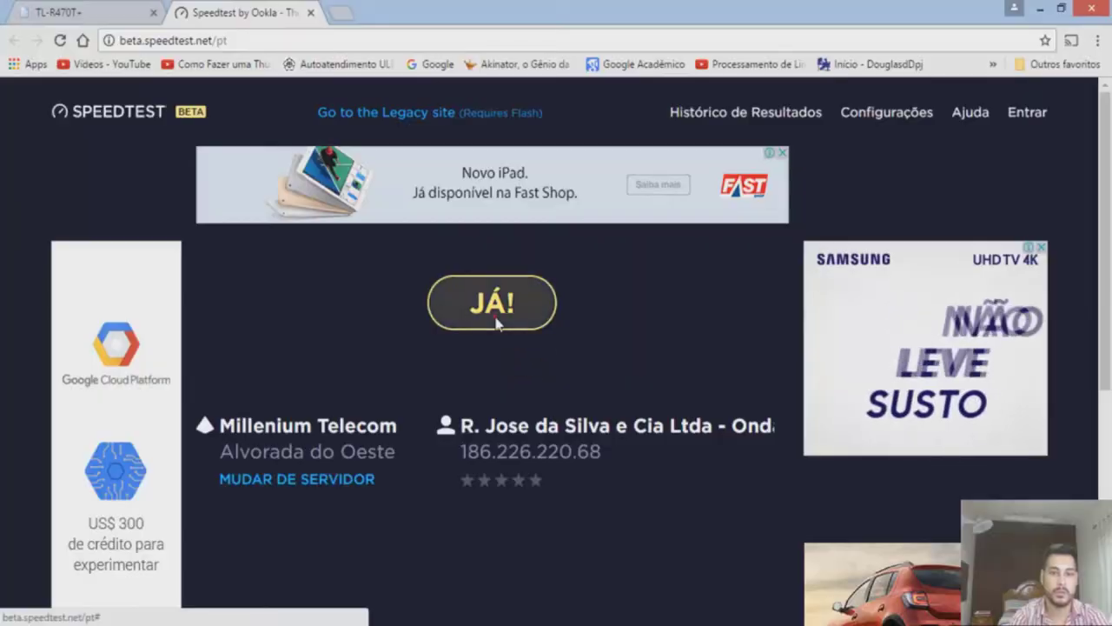
- Run the internet speed test on beta.speedtest.net
{"action": "left_click", "coordinate": [497, 323]}
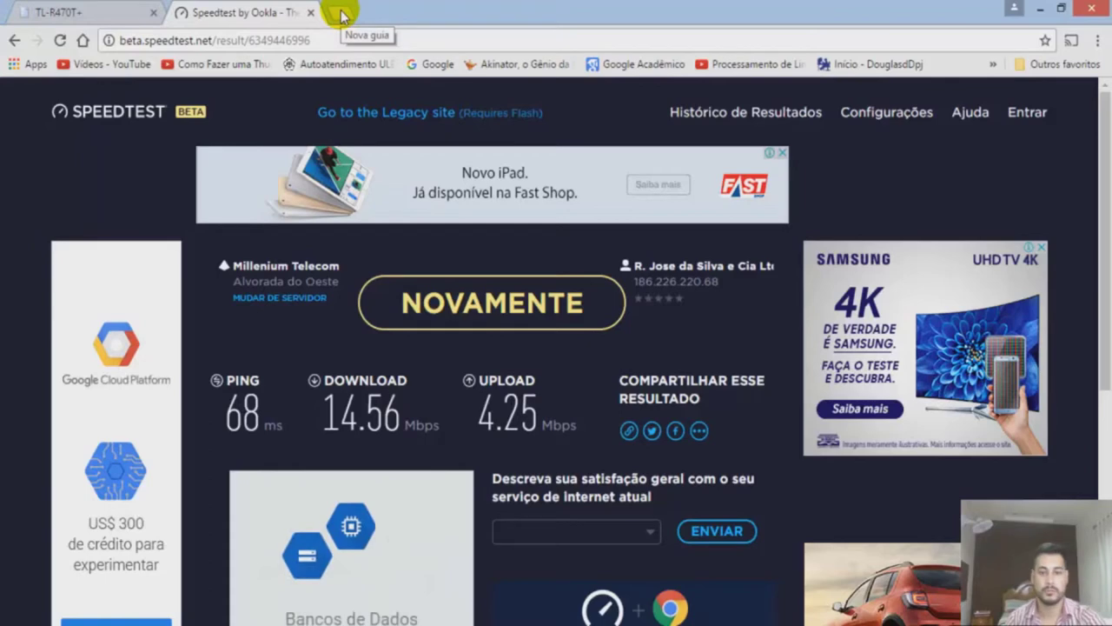
- Search for "kurumin" in a new browser tab and open the "Index of /kurumin" download directory at fisica.ufpr.br
{"action": "left_click", "coordinate": [341, 14]}
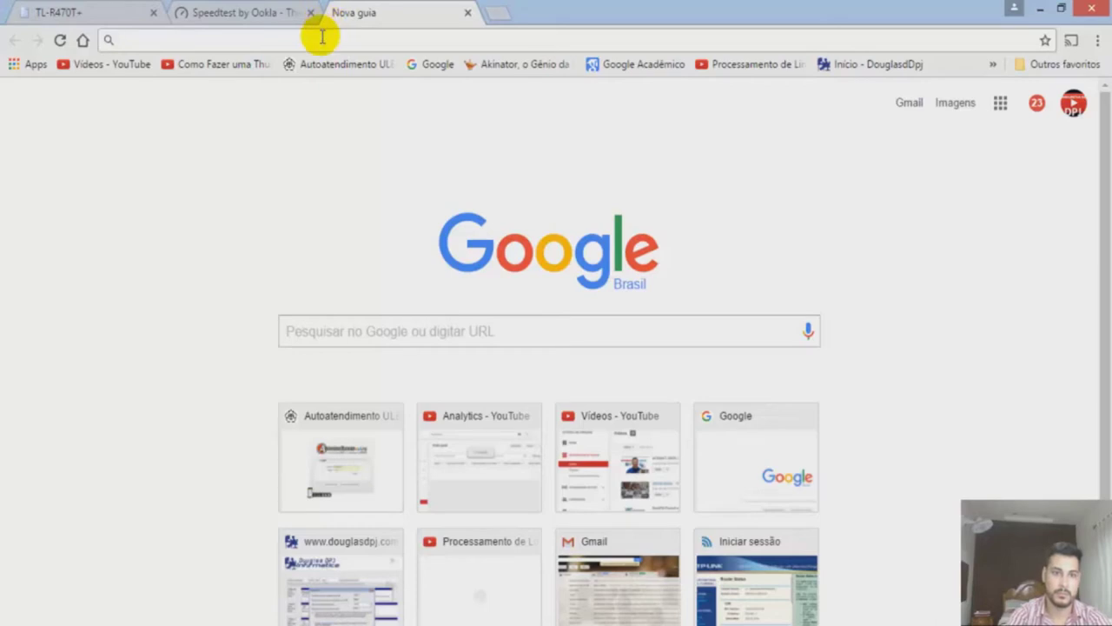
{"action": "left_click", "coordinate": [327, 329]}
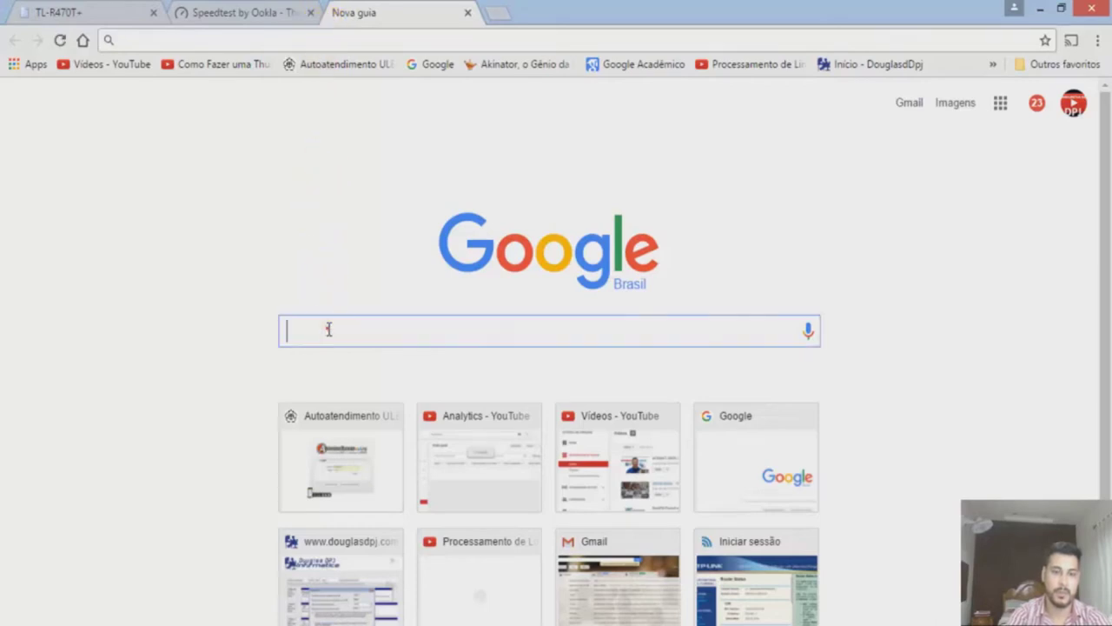
{"action": "type", "text": "ku"}
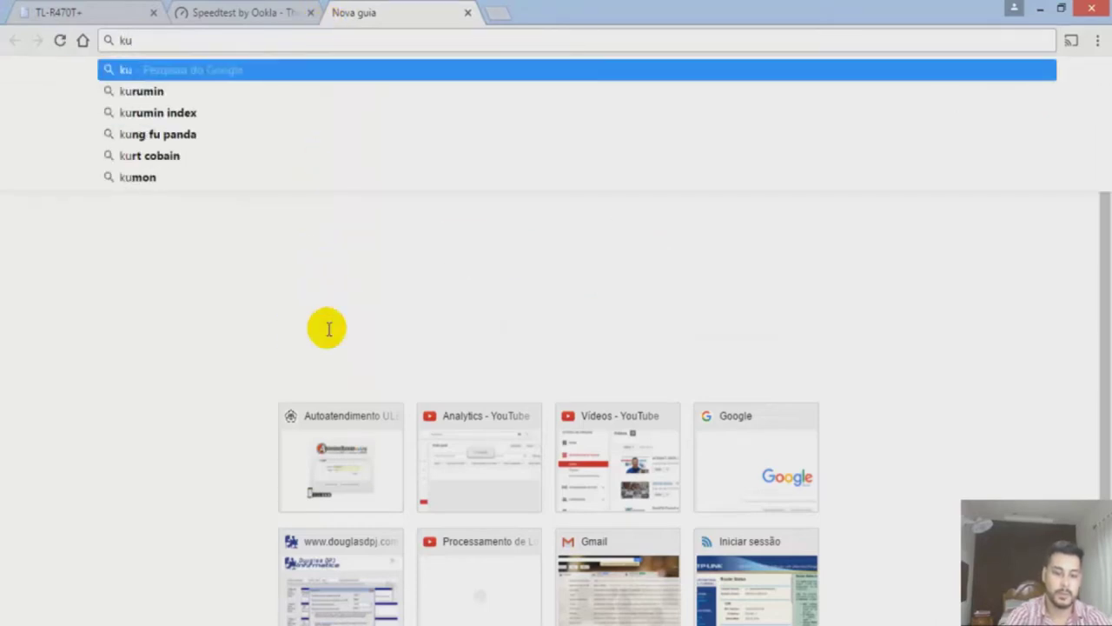
{"action": "type", "text": "rumi"}
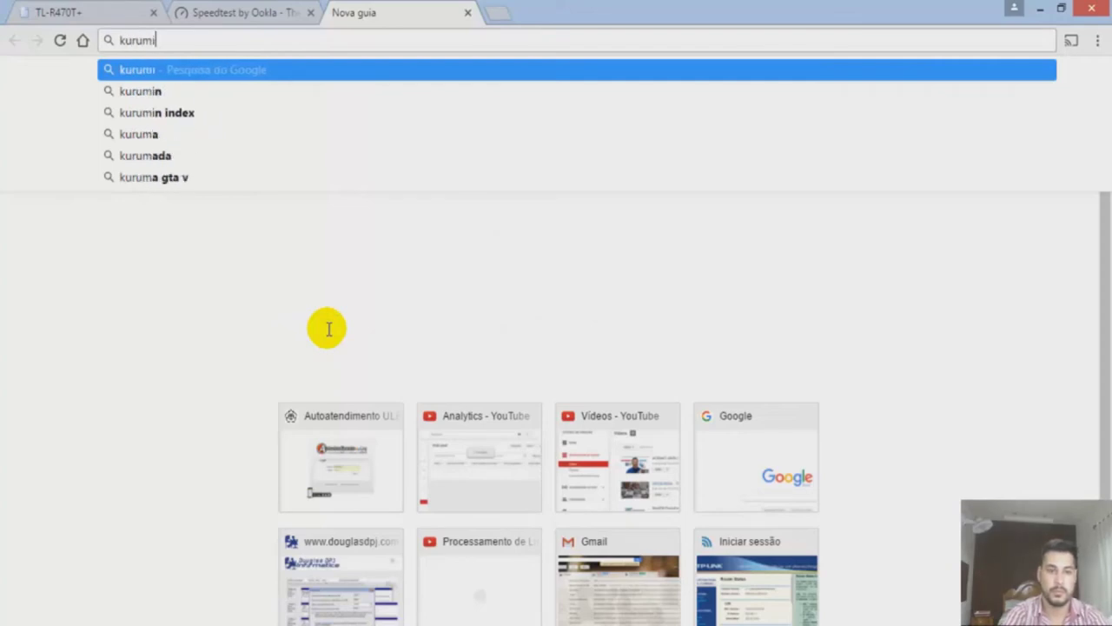
{"action": "key", "text": "Down"}
{"action": "key", "text": "Return"}
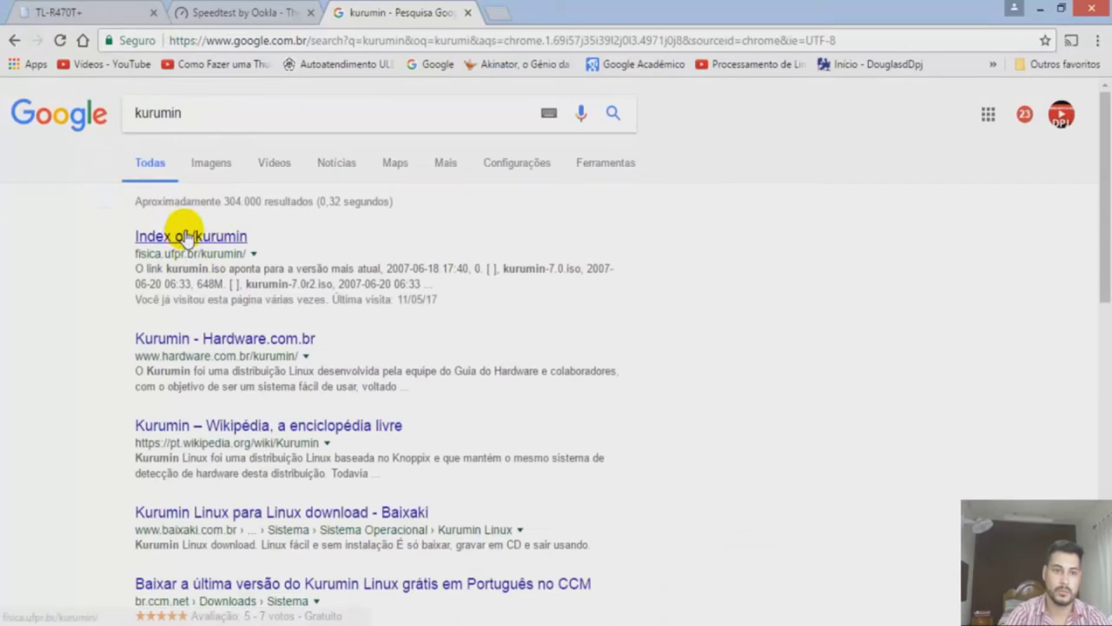
{"action": "left_click", "coordinate": [187, 237]}
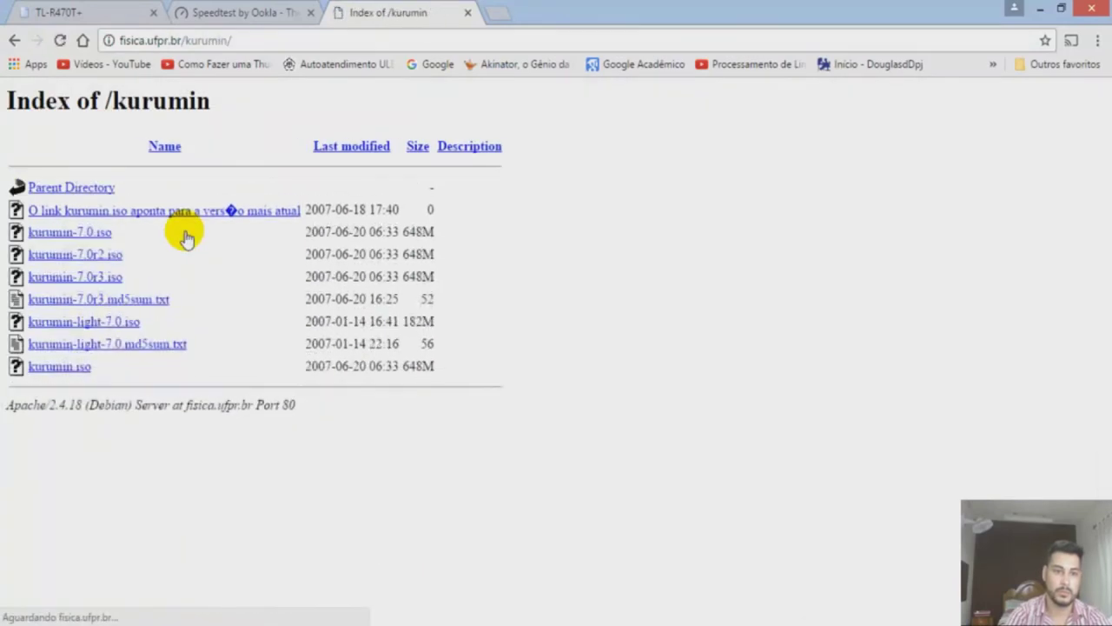
- Download kurumin-7.0.iso and kurumin-7.0r2.iso simultaneously from the directory listing and show their progress on the Downloads page
{"action": "left_click", "coordinate": [74, 233]}
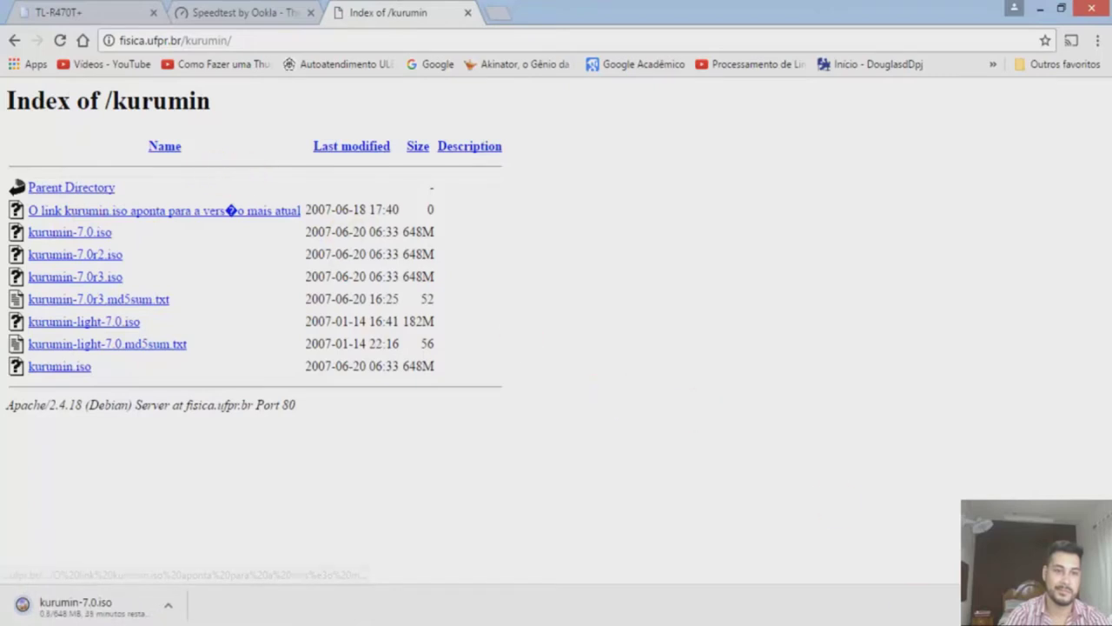
{"action": "key", "text": "ctrl+j"}
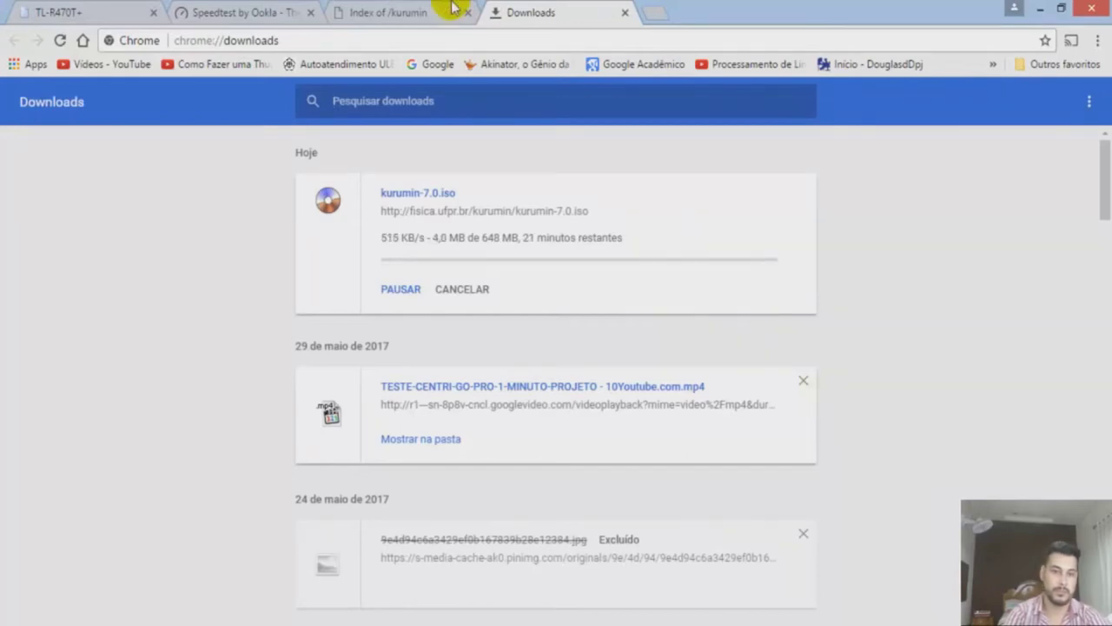
{"action": "left_click", "coordinate": [419, 10]}
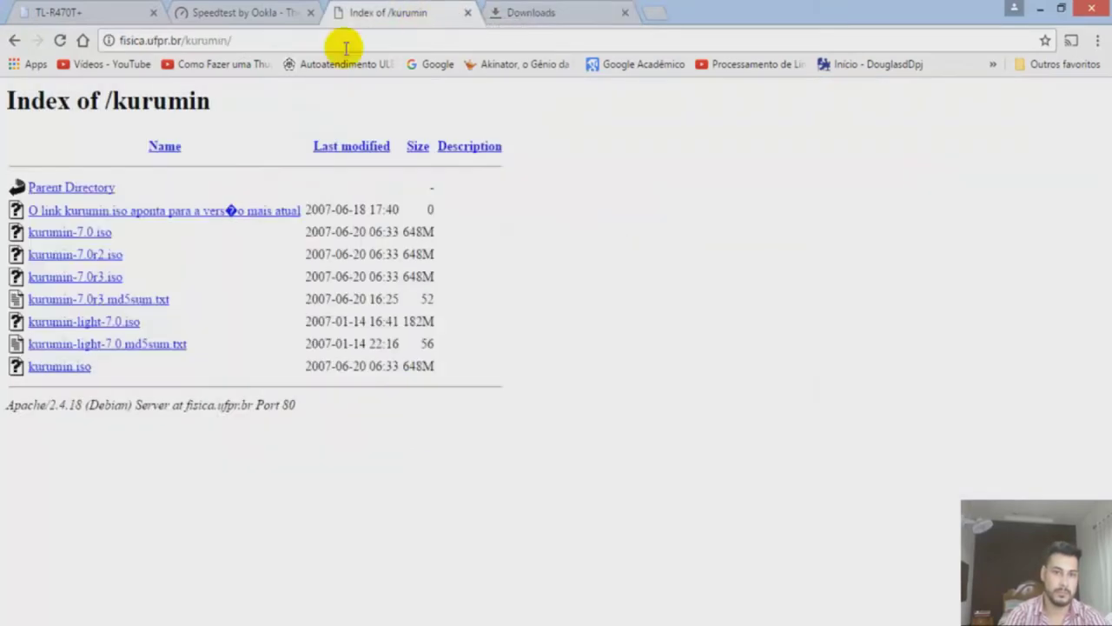
{"action": "left_click", "coordinate": [61, 254]}
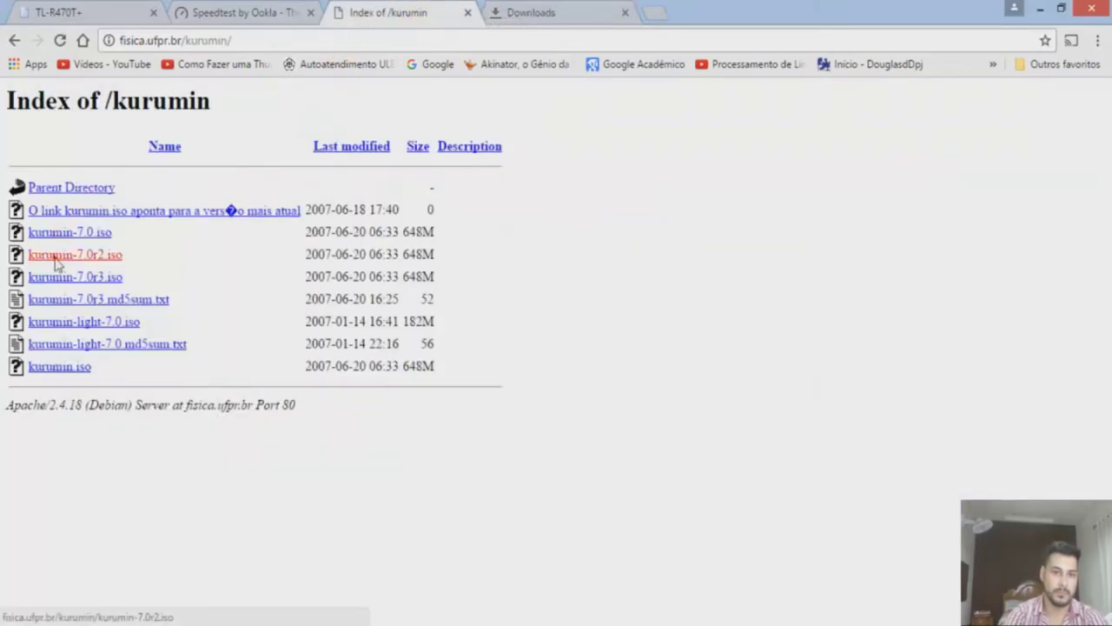
{"action": "left_click", "coordinate": [551, 20]}
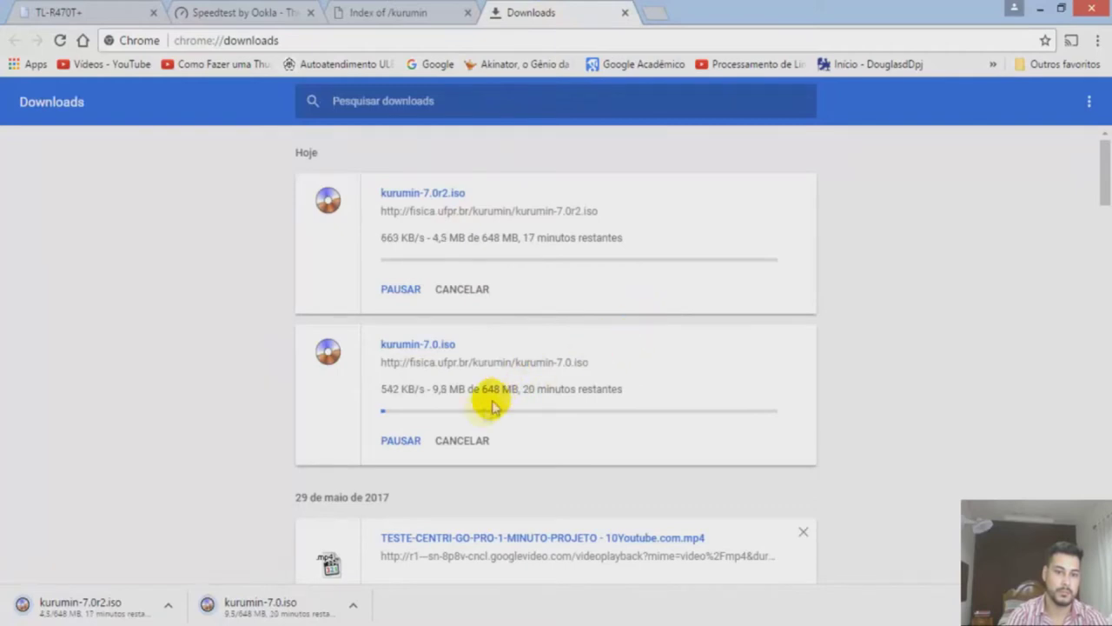
- Cancel the running kurumin-7.0.iso and kurumin-7.0r2.iso downloads
{"action": "left_click", "coordinate": [469, 442]}
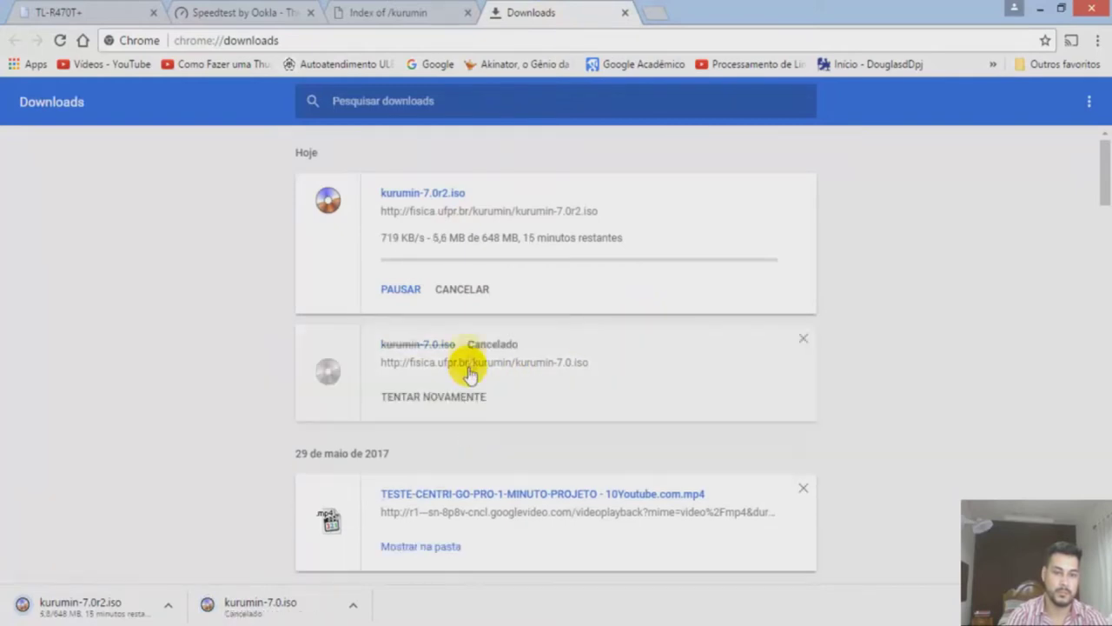
{"action": "left_click", "coordinate": [461, 290]}
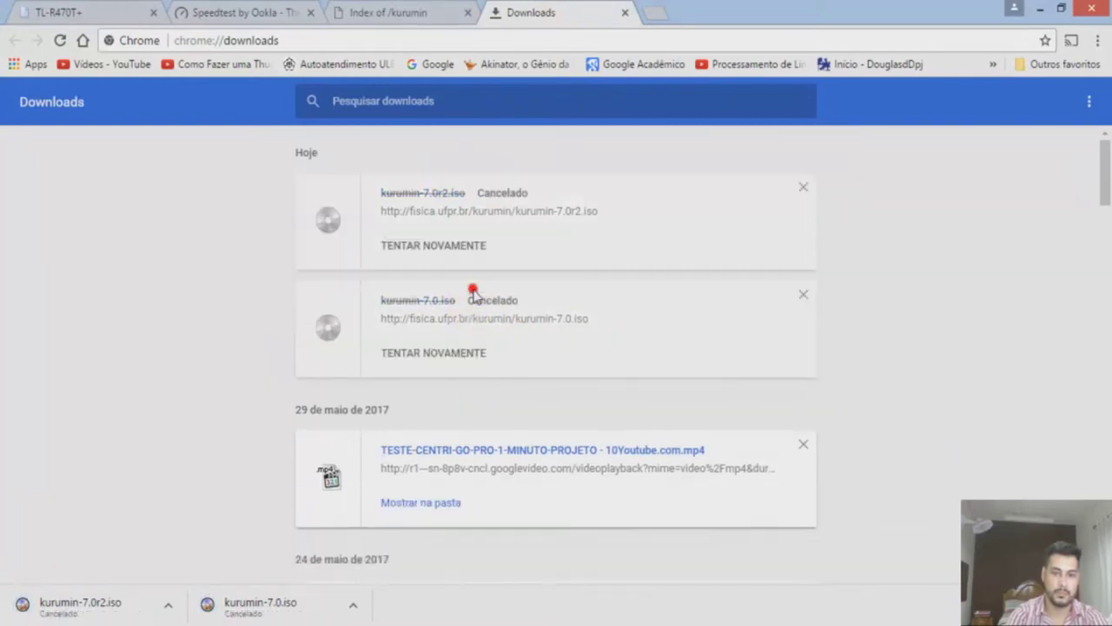
{"action": "right_click", "coordinate": [471, 213]}
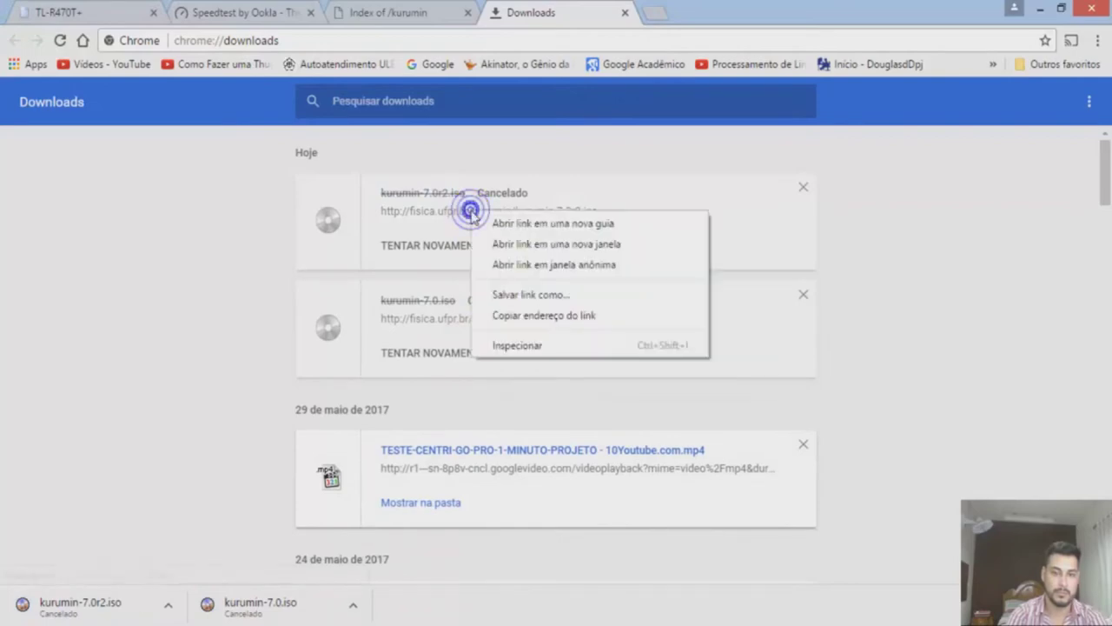
{"action": "left_click", "coordinate": [526, 296]}
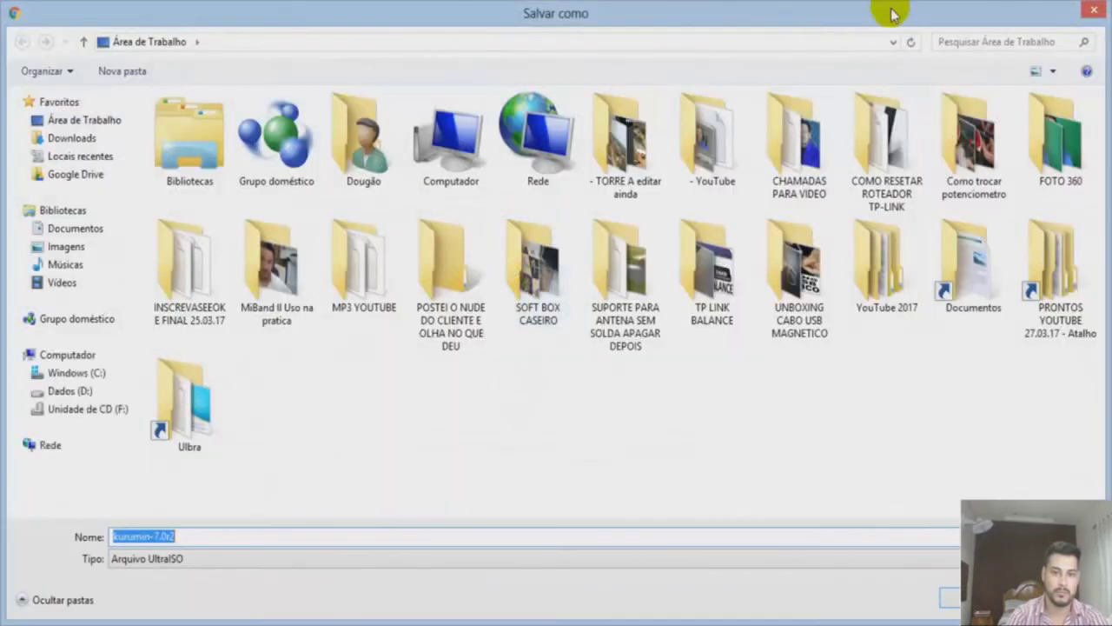
{"action": "left_click", "coordinate": [1095, 14]}
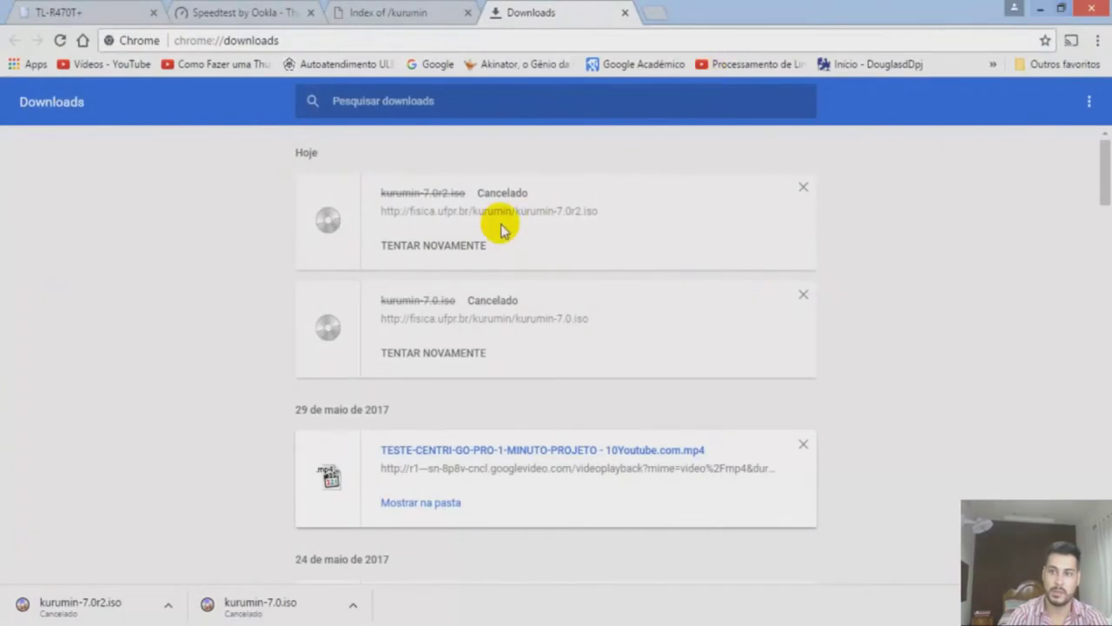
- Copy the kurumin-7.0r2.iso link address and add it as a new URL in Internet Download Manager, choosing to resume the existing duplicate download
{"action": "right_click", "coordinate": [497, 219]}
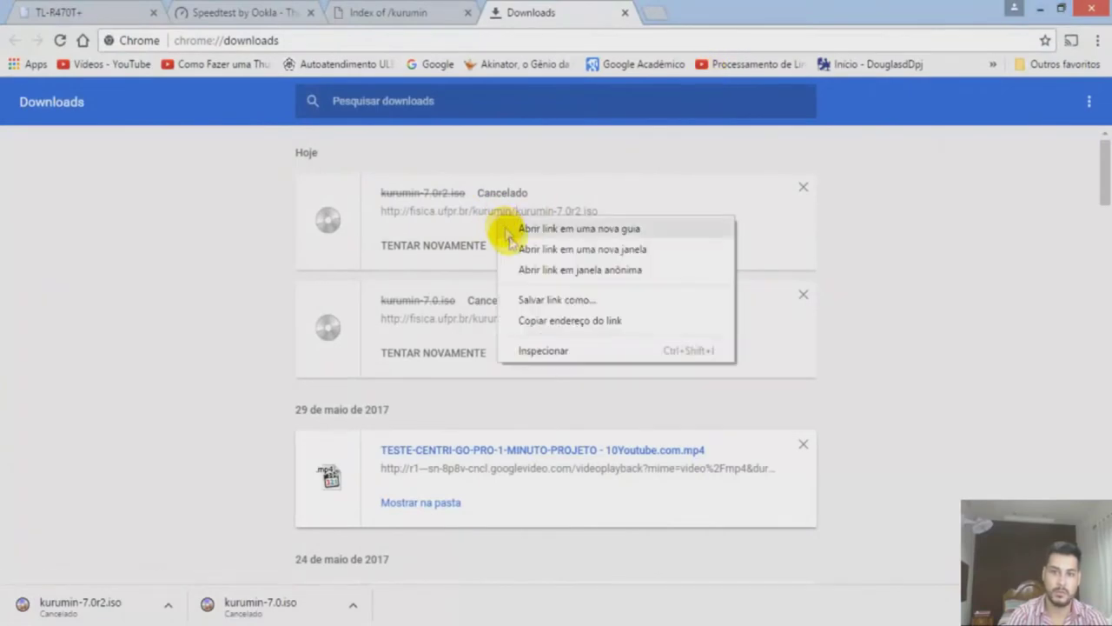
{"action": "left_click", "coordinate": [547, 321]}
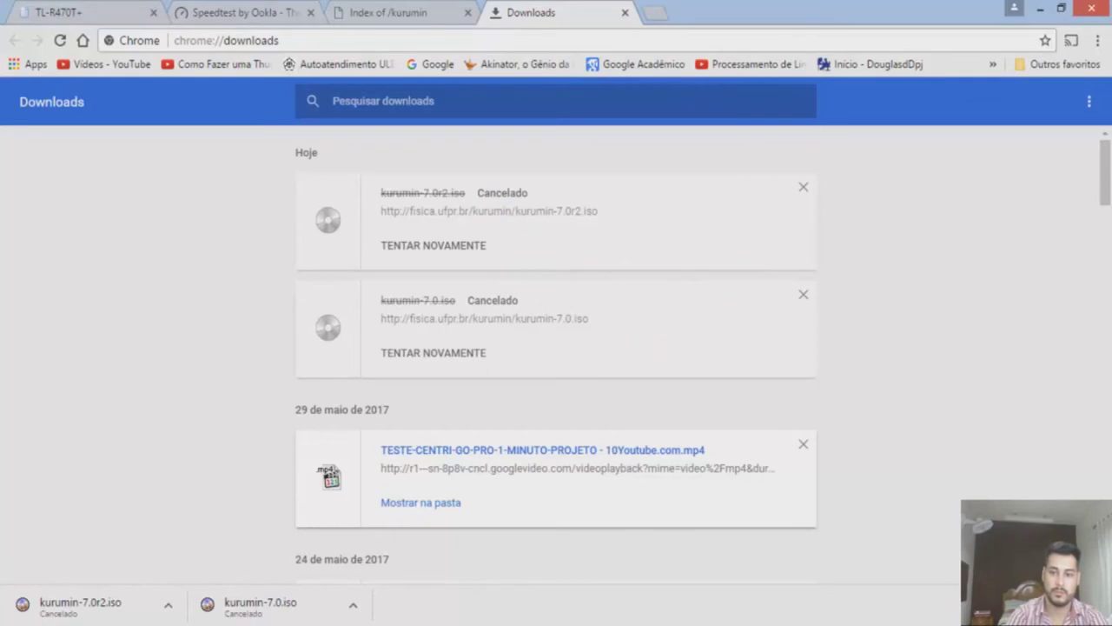
{"action": "key", "text": "alt+Tab"}
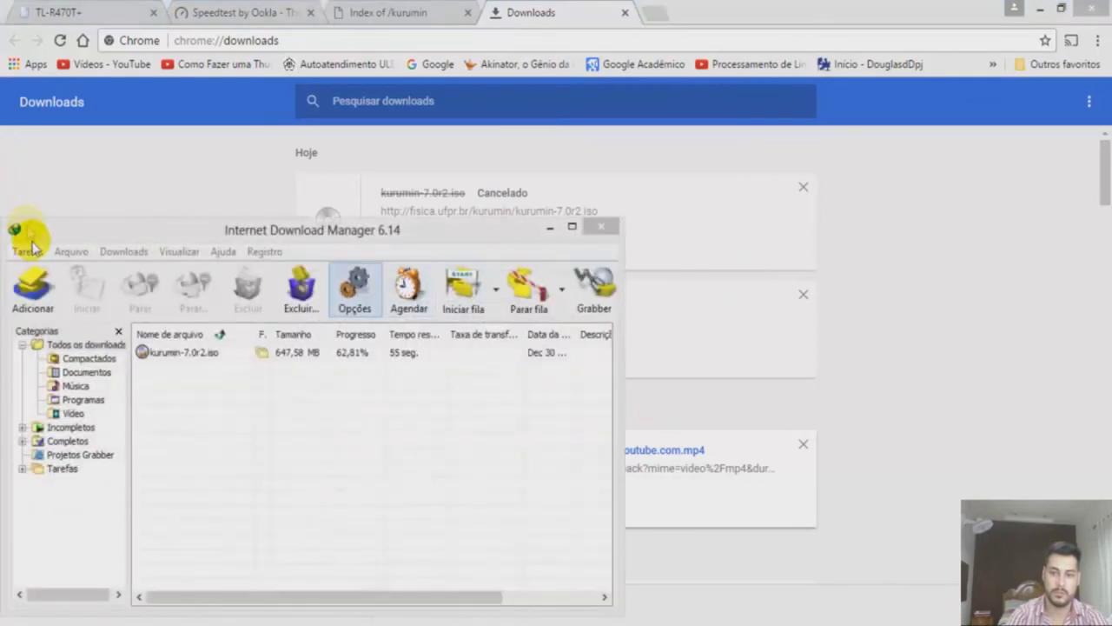
{"action": "left_click", "coordinate": [33, 283]}
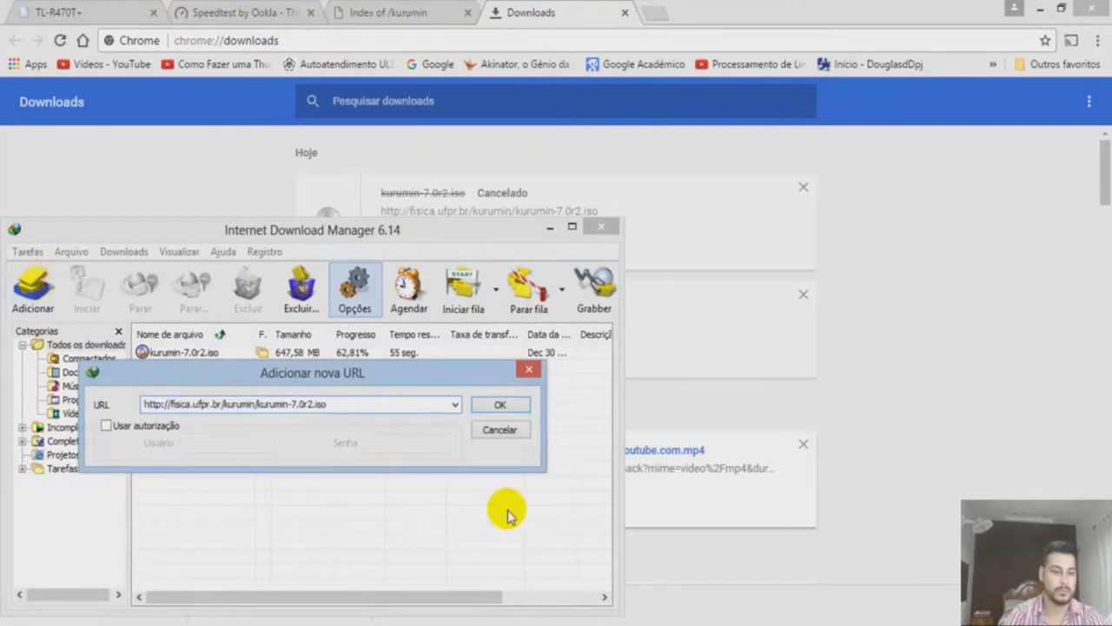
{"action": "left_click", "coordinate": [504, 405]}
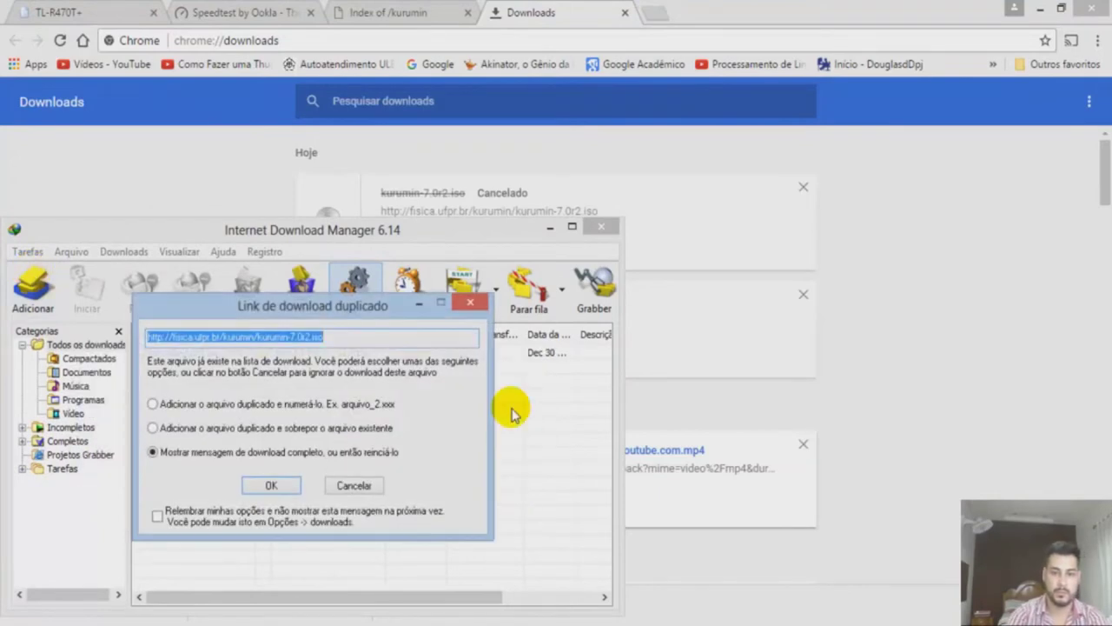
{"action": "left_click", "coordinate": [287, 489]}
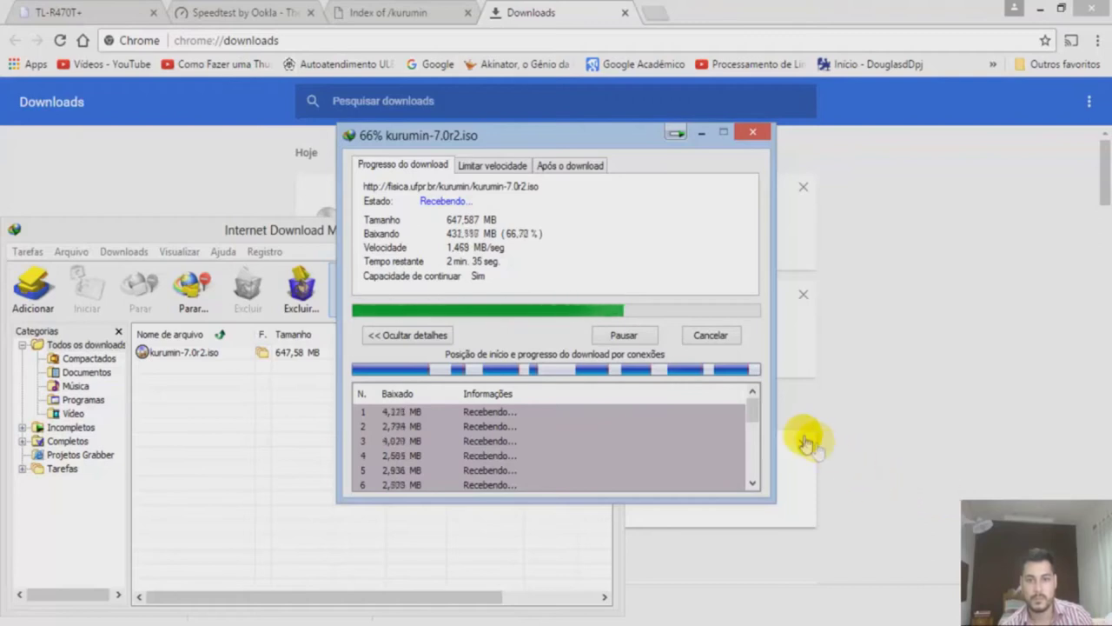
{"action": "mouse_move", "coordinate": [753, 414]}
{"action": "left_mouse_down"}
{"action": "mouse_move", "coordinate": [753, 442]}
{"action": "mouse_move", "coordinate": [758, 401]}
{"action": "left_mouse_up"}
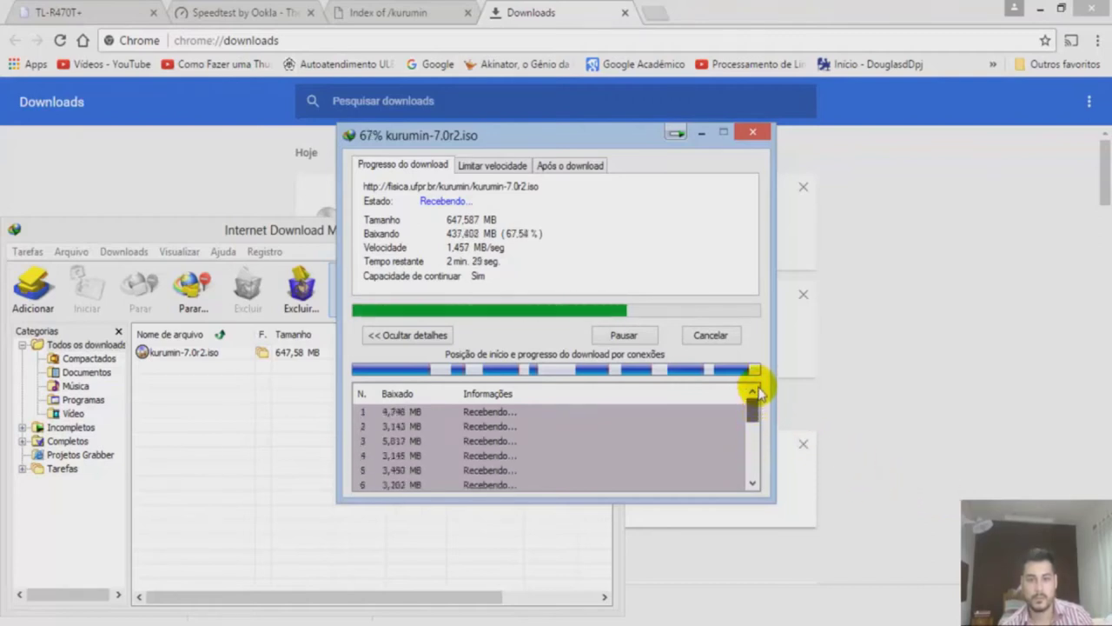